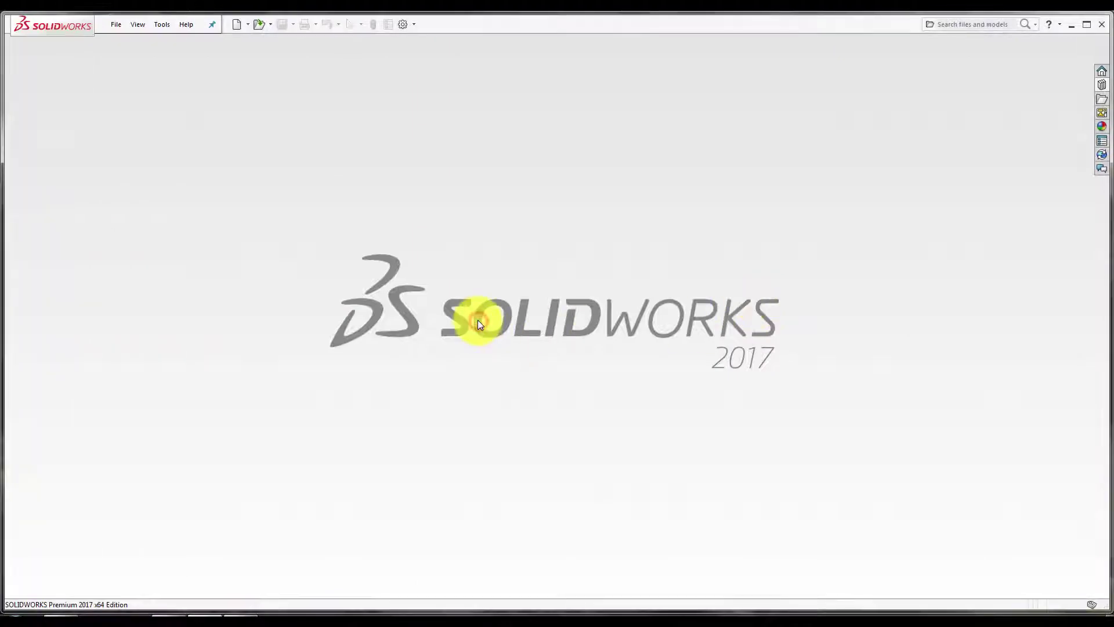
Create a new part and sketch a centre rectangle about the origin on the Top Plane.
key("ctrl+n")
left_click(458, 461)
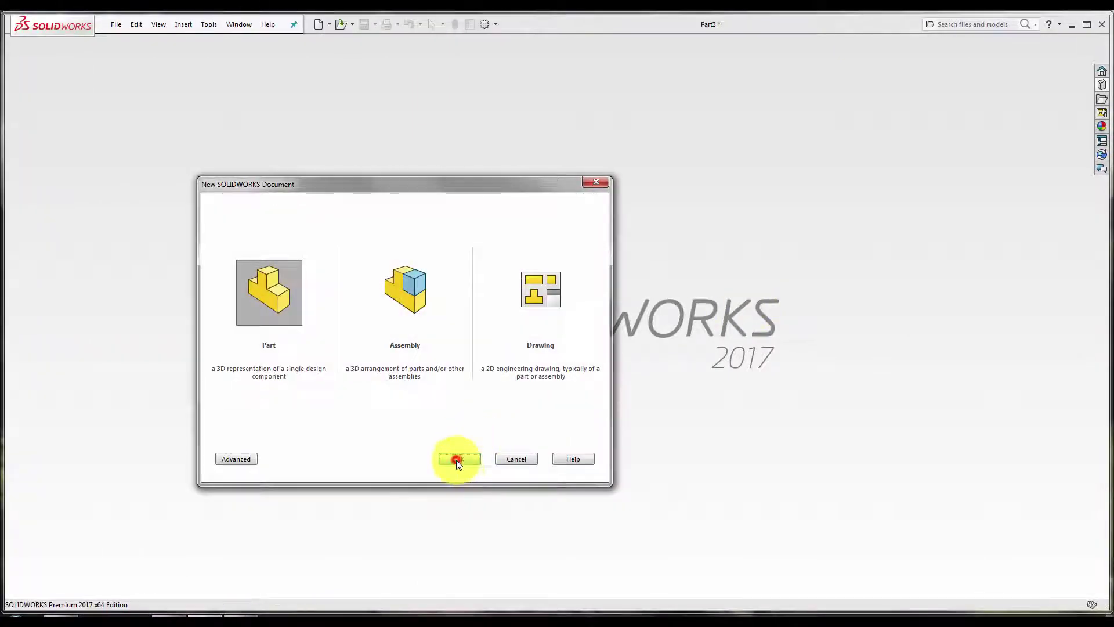
right_click(47, 208)
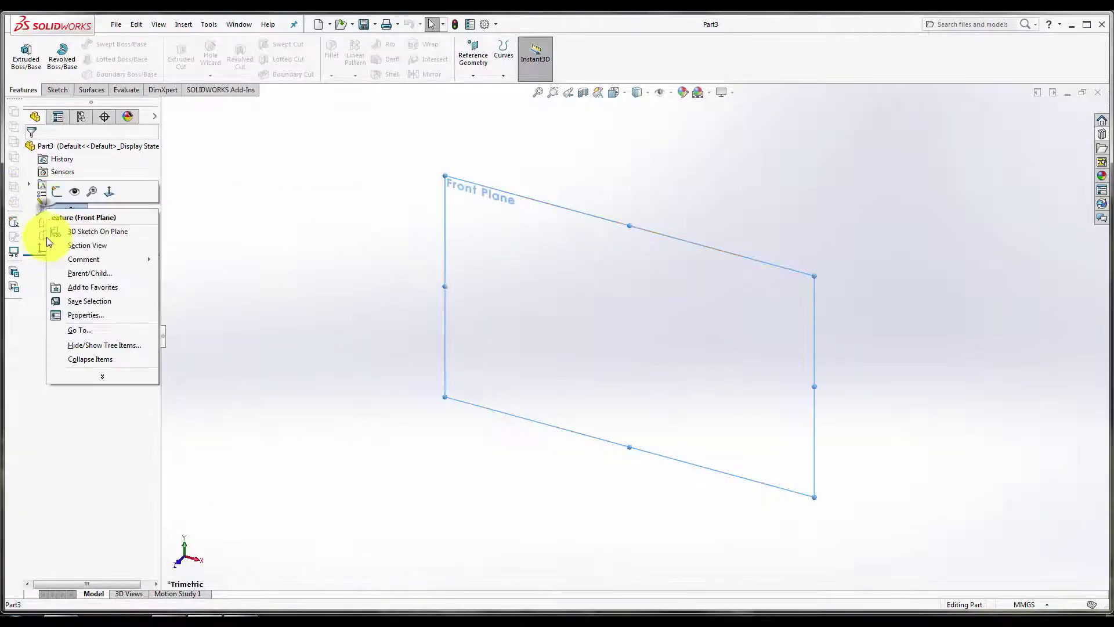
left_click(465, 241)
right_click(73, 221)
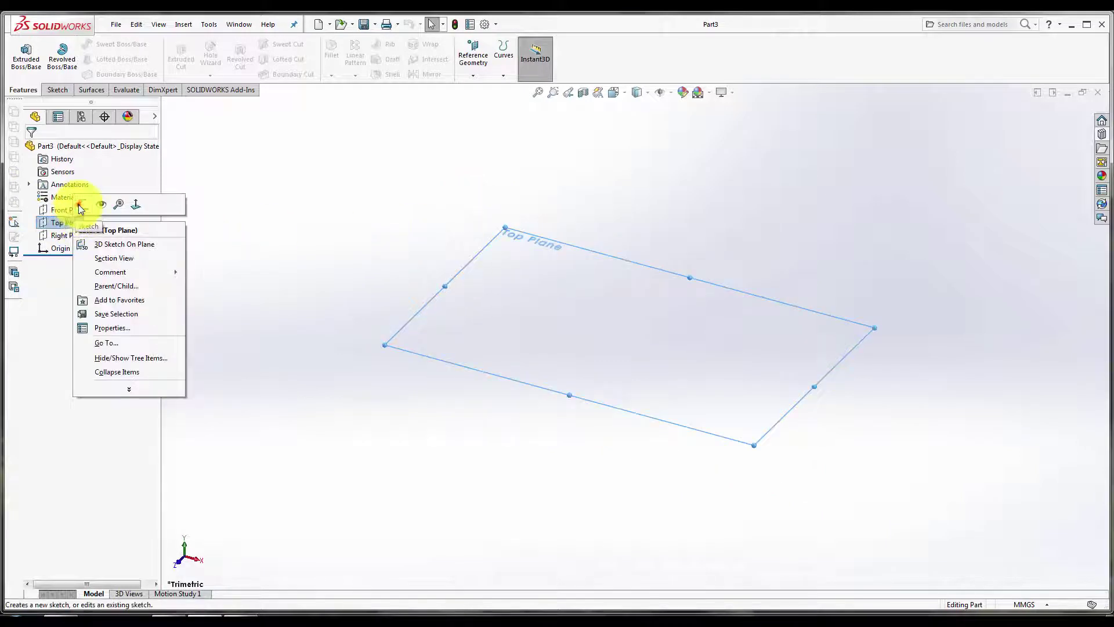
left_click(81, 206)
left_click(80, 58)
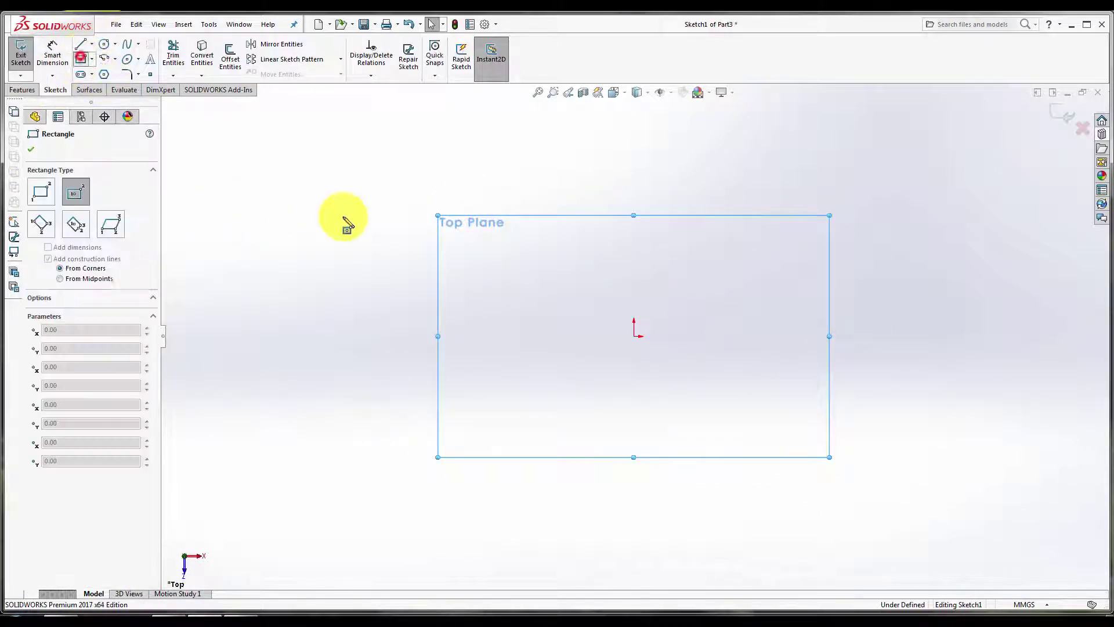
left_click(634, 336)
left_click(768, 443)
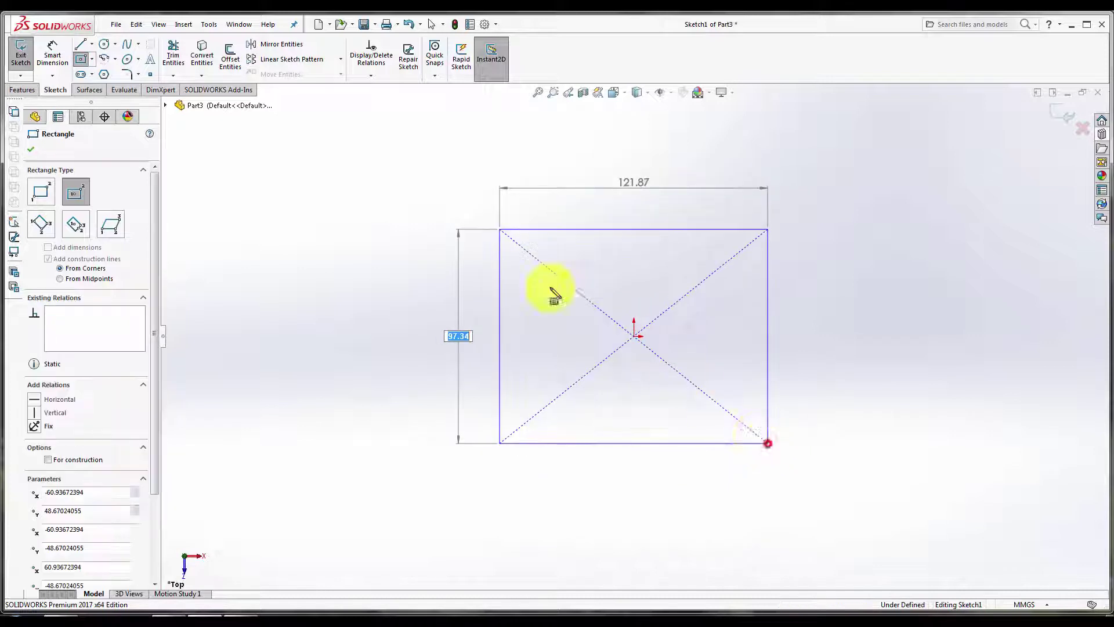
Dimension the rectangle 150 wide by 120 tall and exit Sketch1.
left_click(49, 52)
left_click(650, 230)
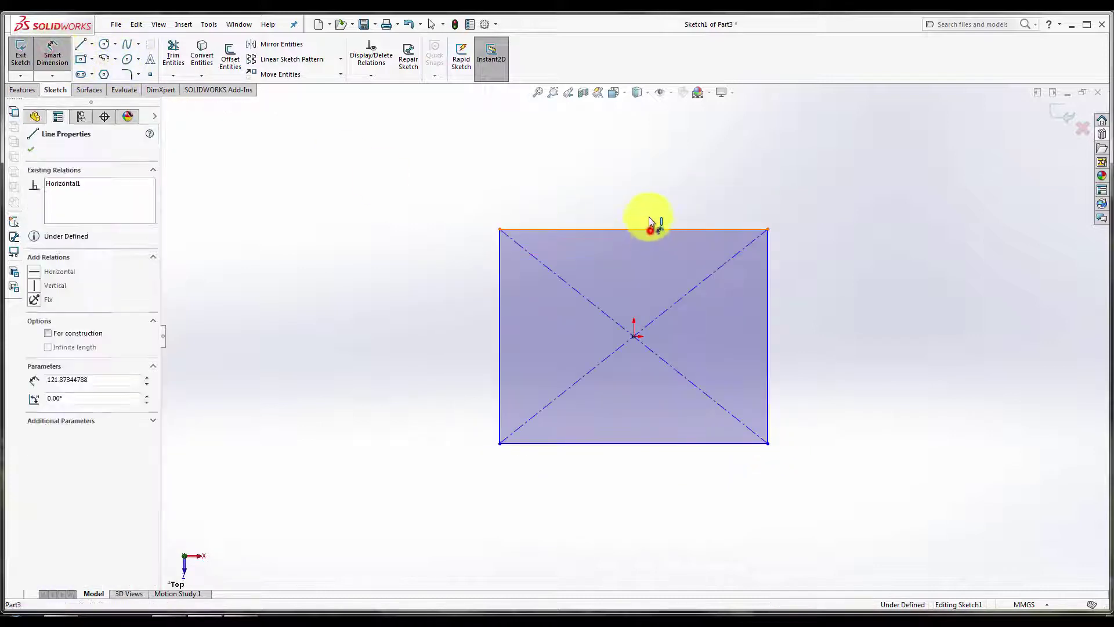
left_click(650, 210)
type("150")
key("Return")
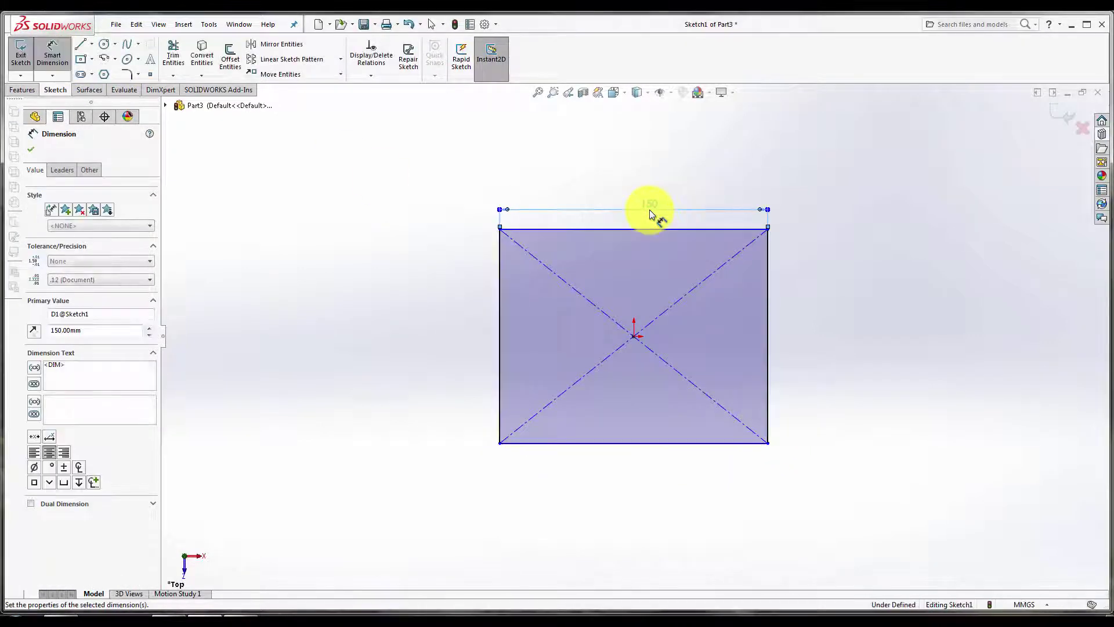
left_click(501, 315)
left_click(448, 312)
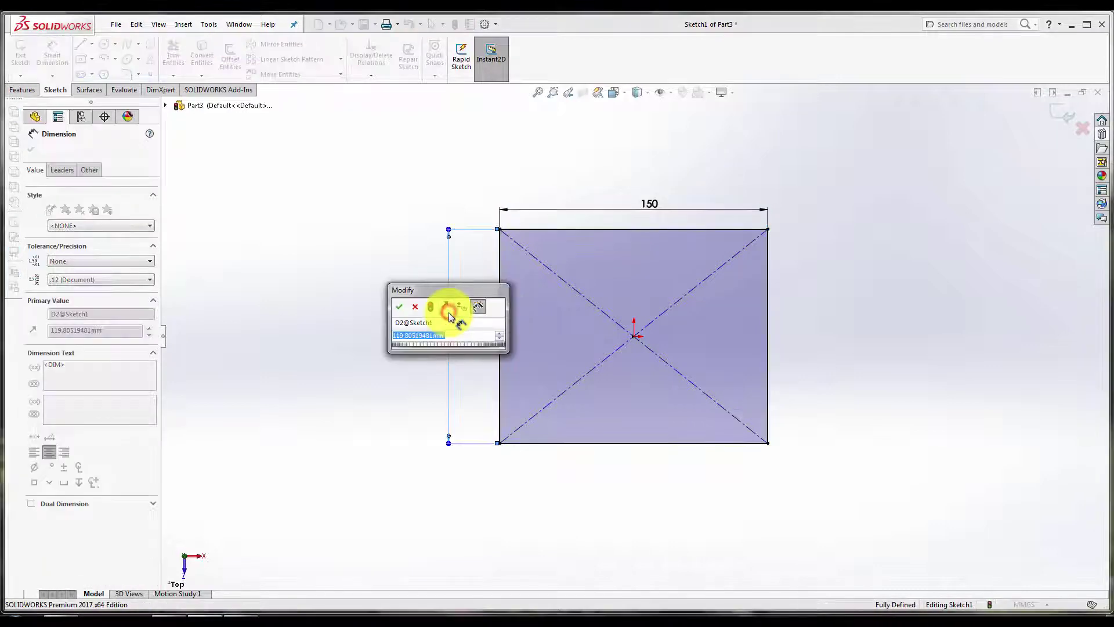
type("2")
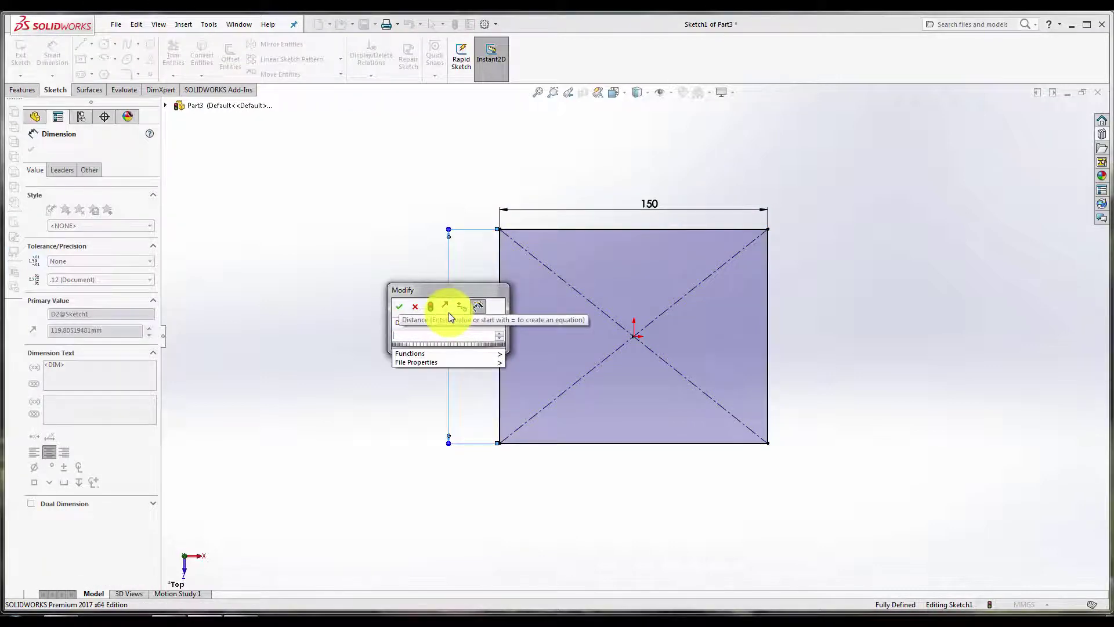
type("0")
key("Return")
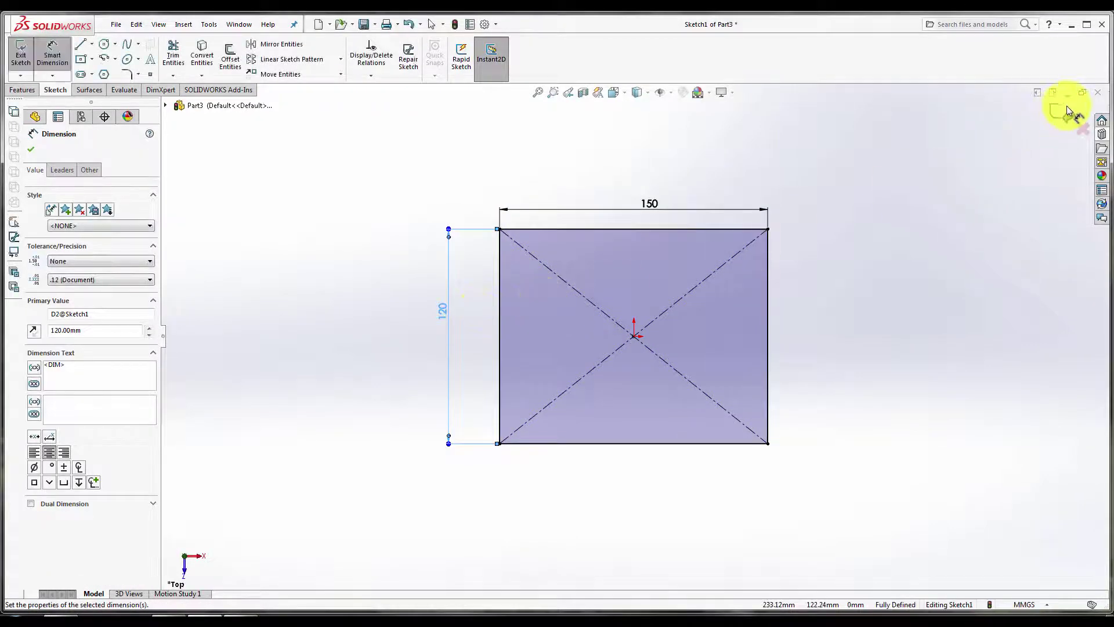
left_click(1066, 107)
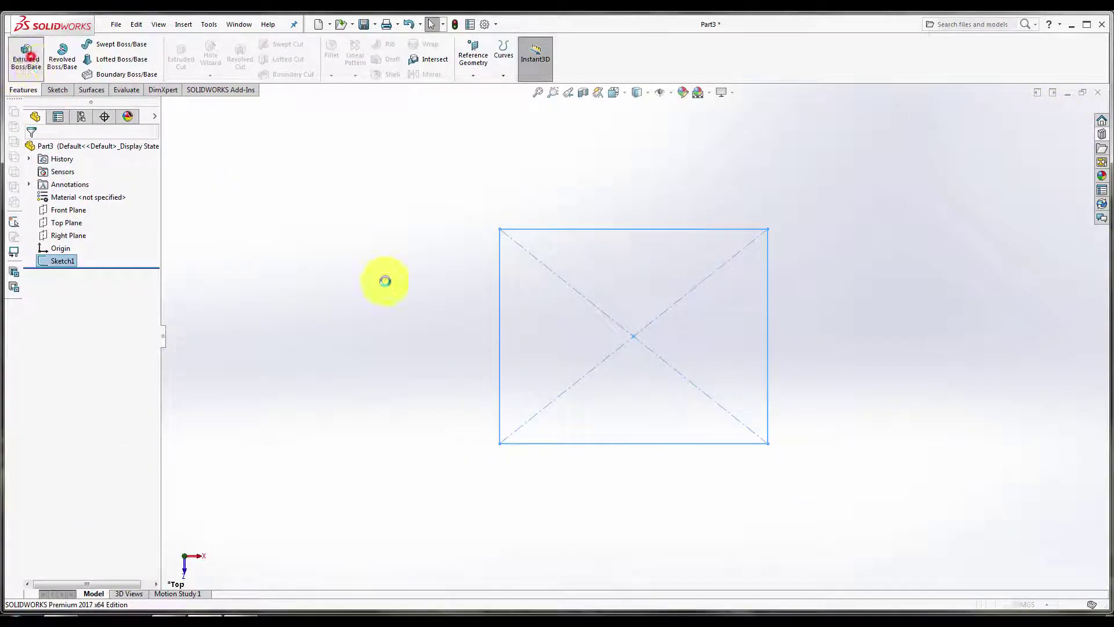
Extrude Sketch1 into a solid plate and reopen Sketch1 for editing.
key("Return")
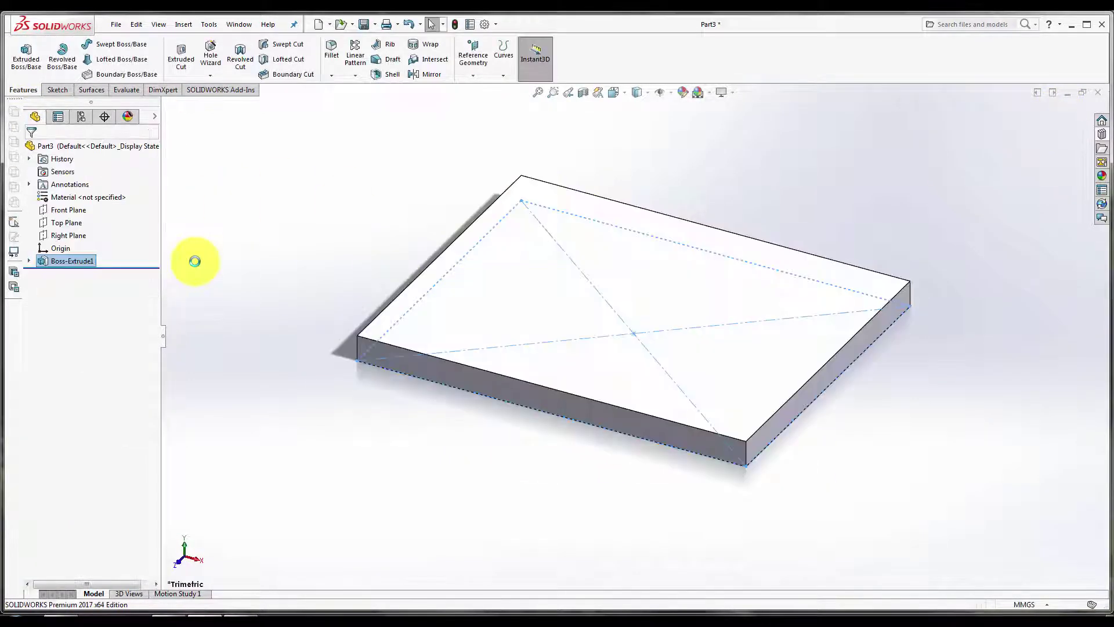
left_click(302, 325)
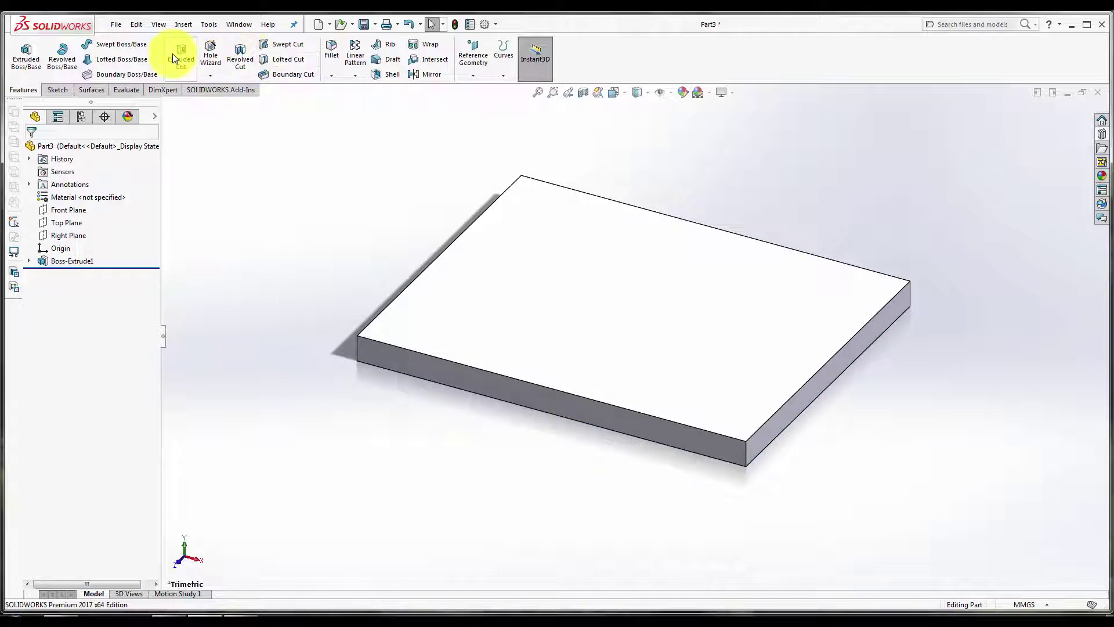
left_click(29, 261)
right_click(68, 273)
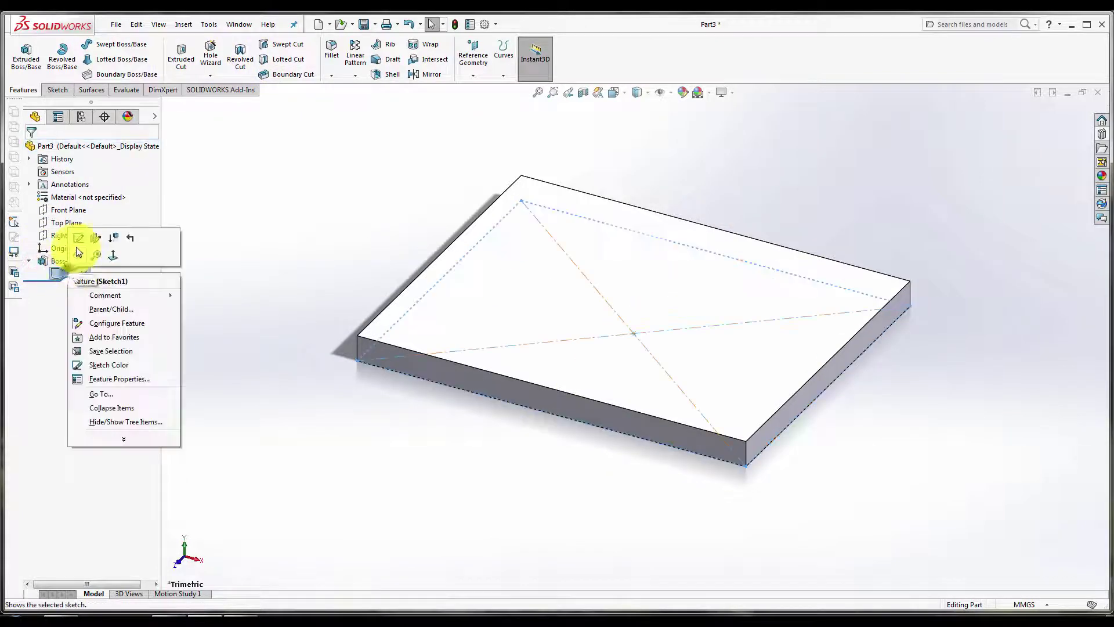
left_click(79, 242)
left_click(196, 49)
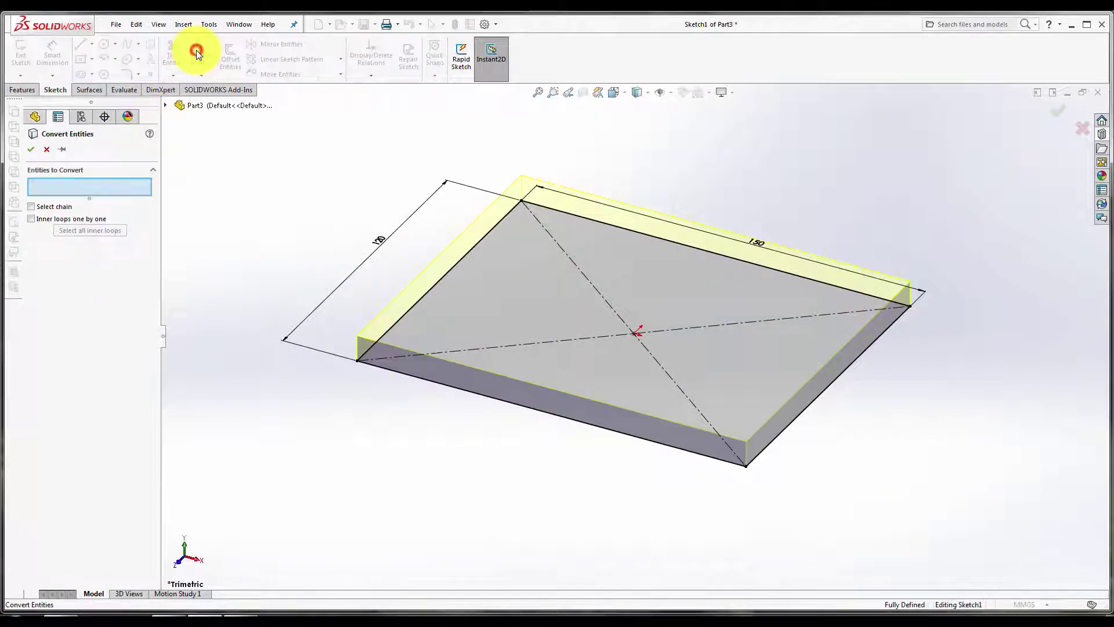
left_click(44, 151)
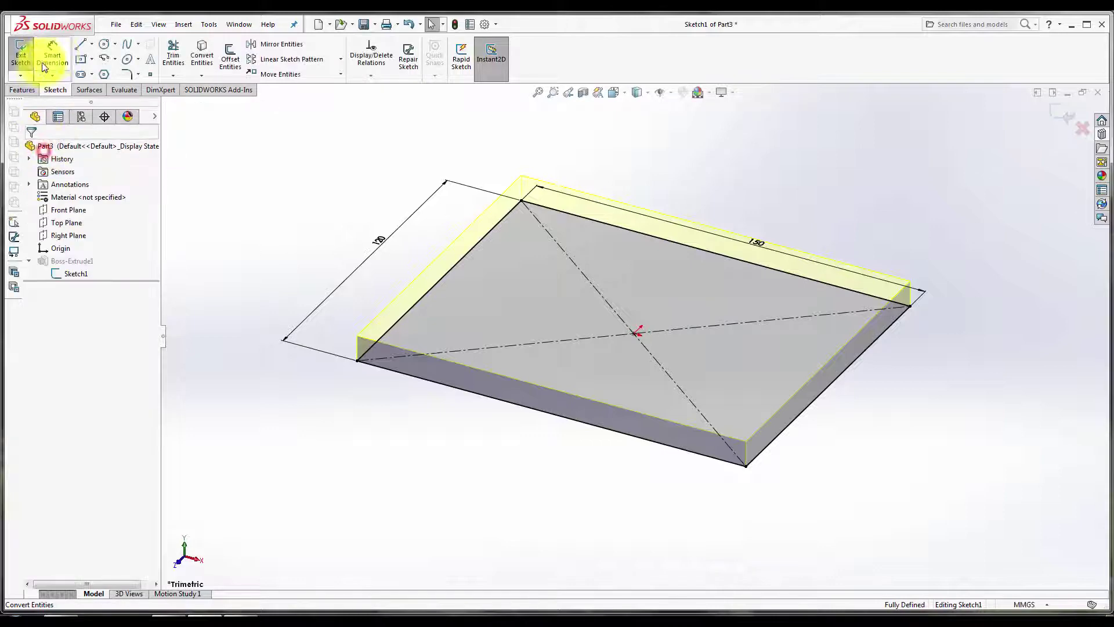
Add a circle at the plate's centre to Sketch1, cutting a through hole.
left_click(104, 44)
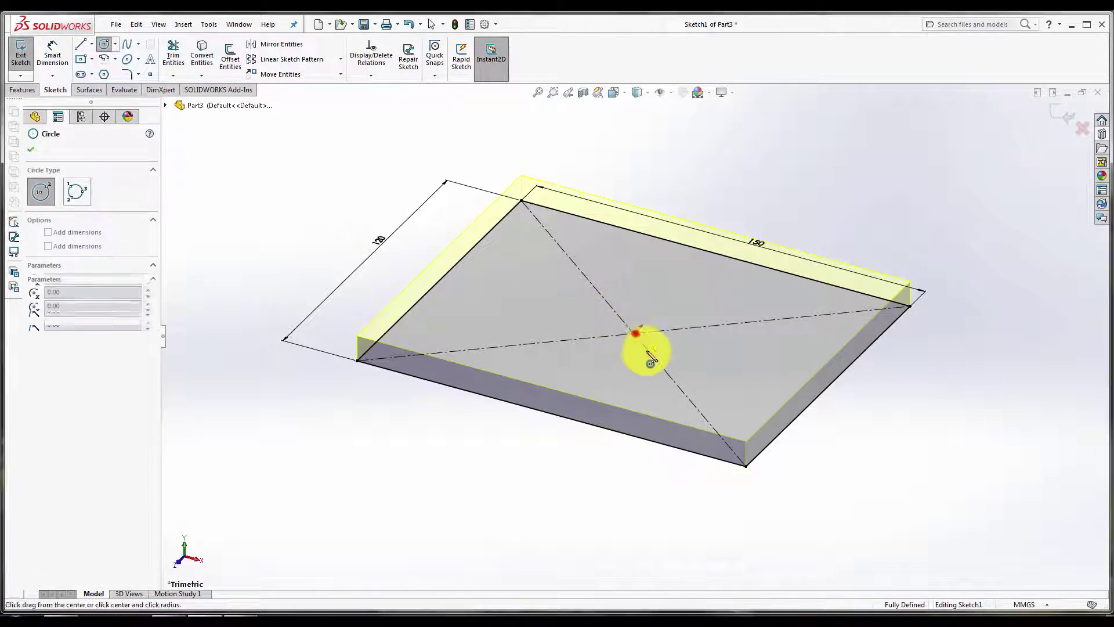
key("Escape")
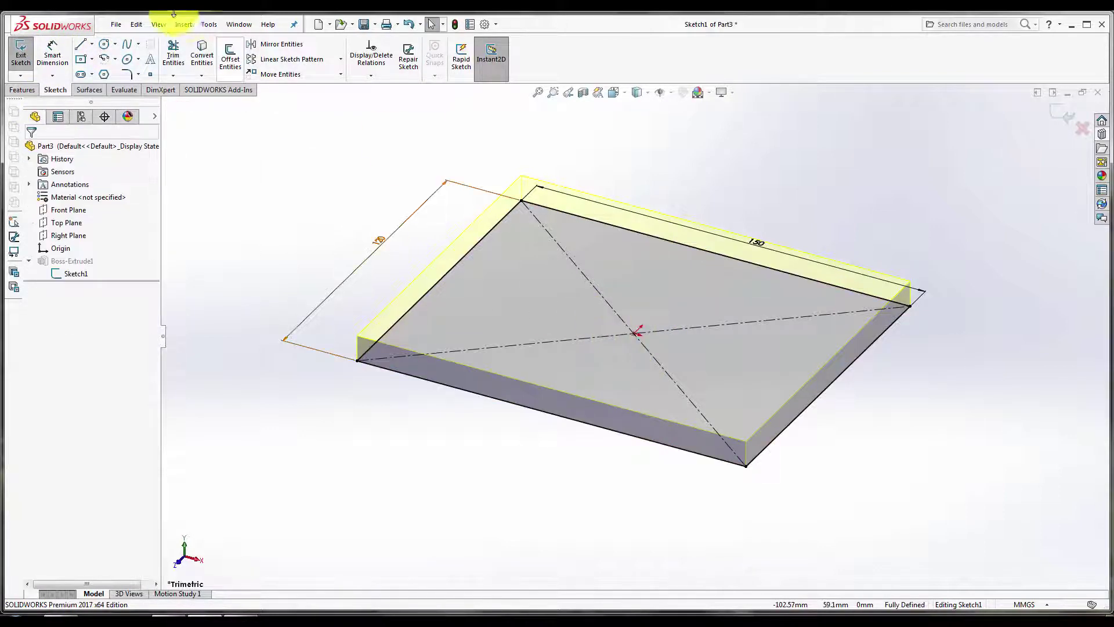
left_click(104, 44)
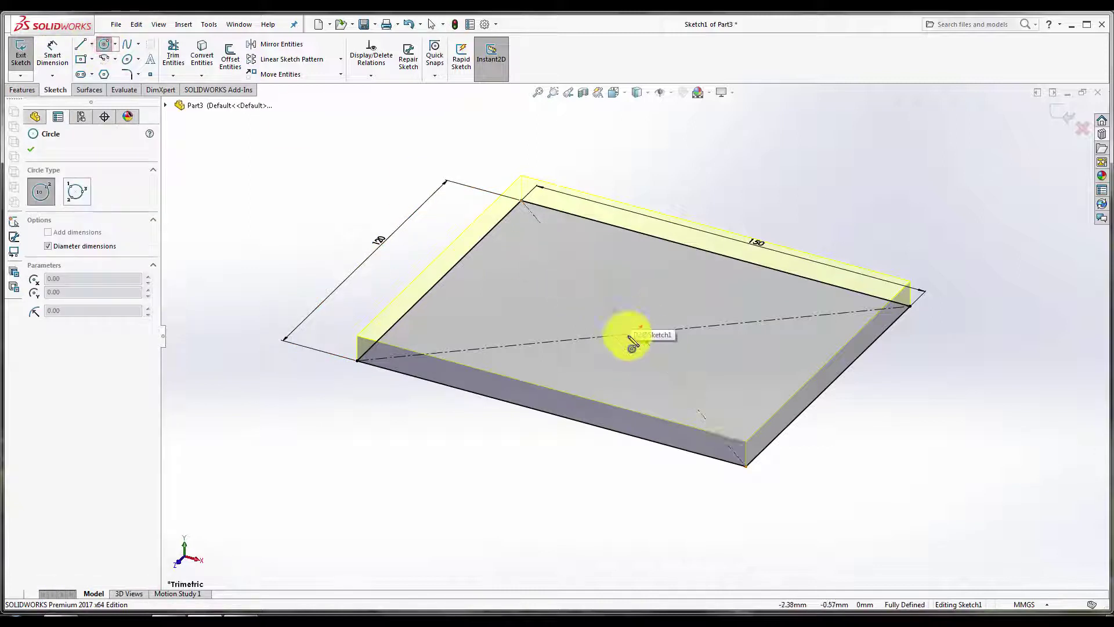
left_click_drag(635, 334, 643, 356)
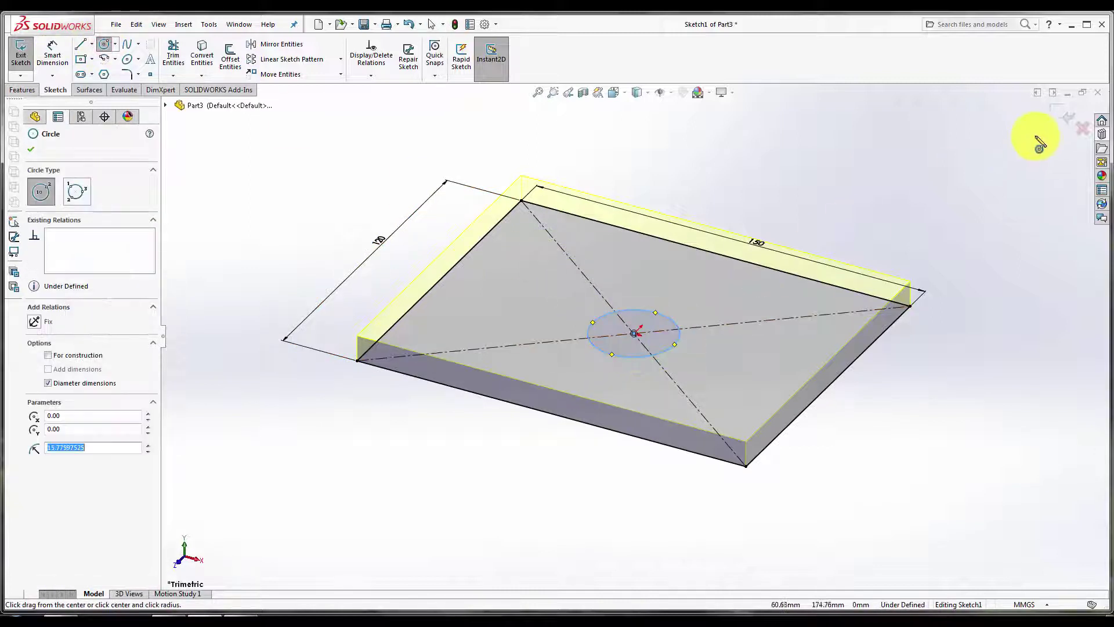
left_click(1062, 116)
mouse_move(225, 390)
middle_mouse_down()
mouse_move(865, 333)
mouse_move(810, 419)
mouse_move(642, 472)
middle_mouse_up()
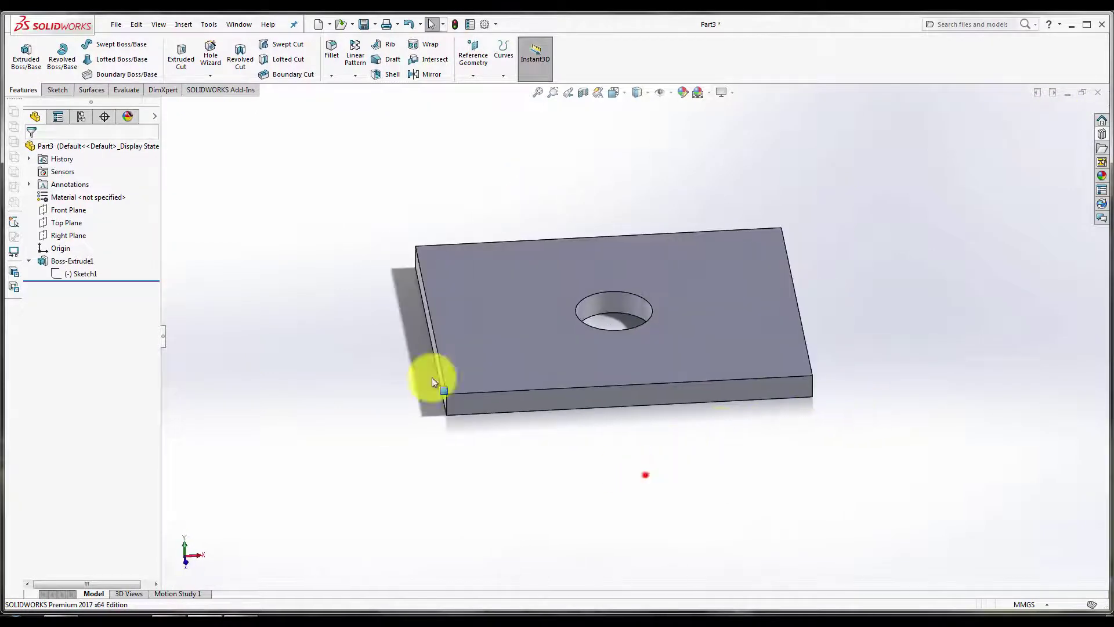
Extrude a small circle on the top face near the front-left corner into a 10 mm pin.
left_click(22, 55)
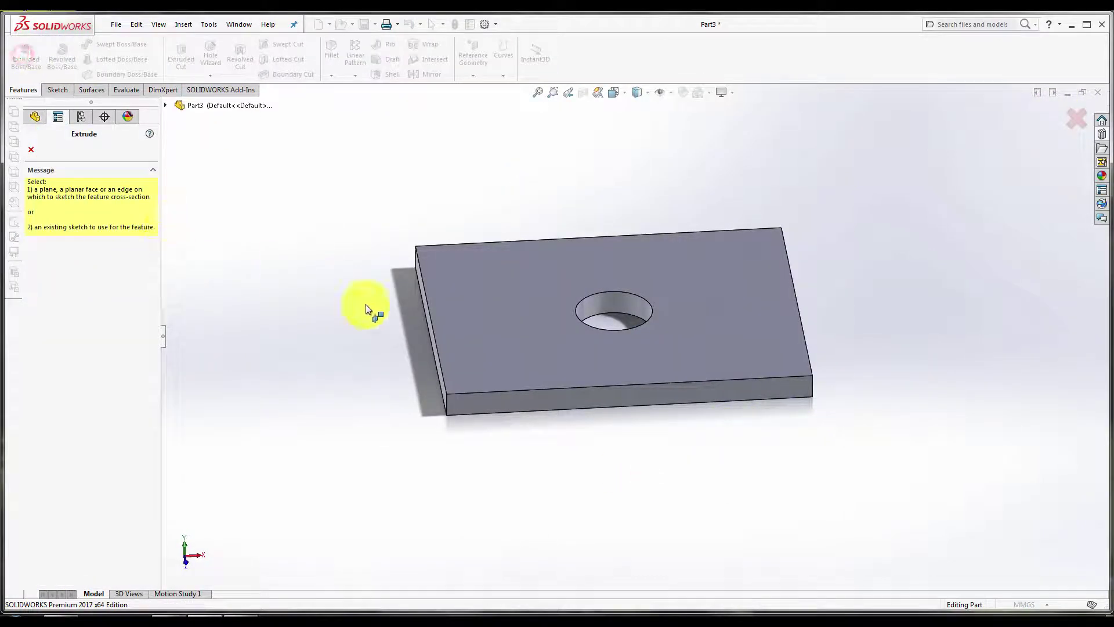
left_click(489, 346)
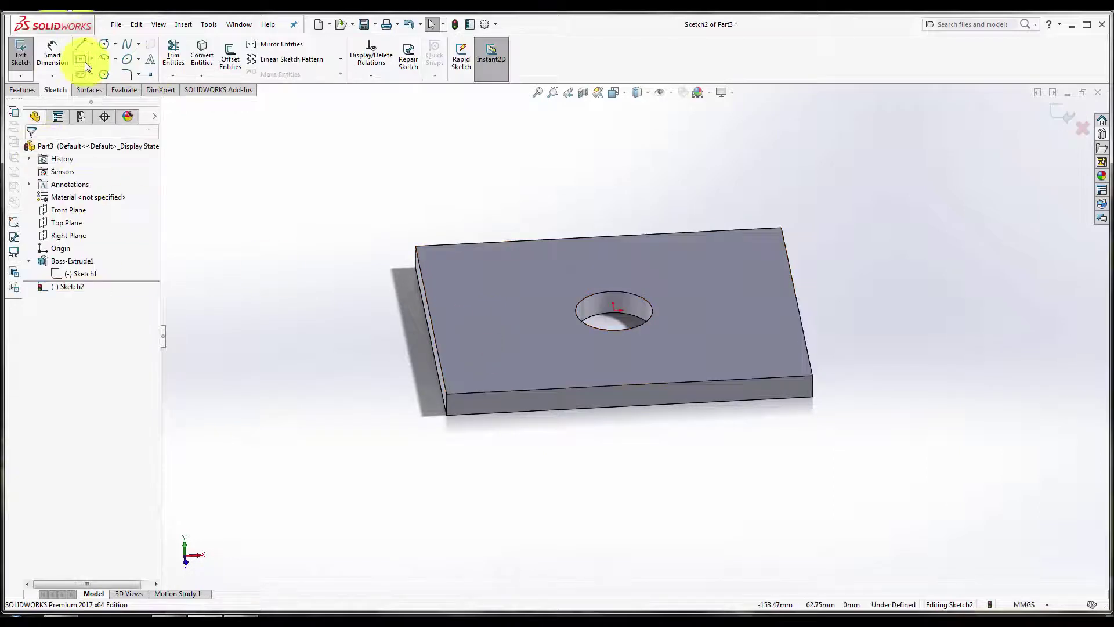
left_click(105, 47)
left_click(464, 377)
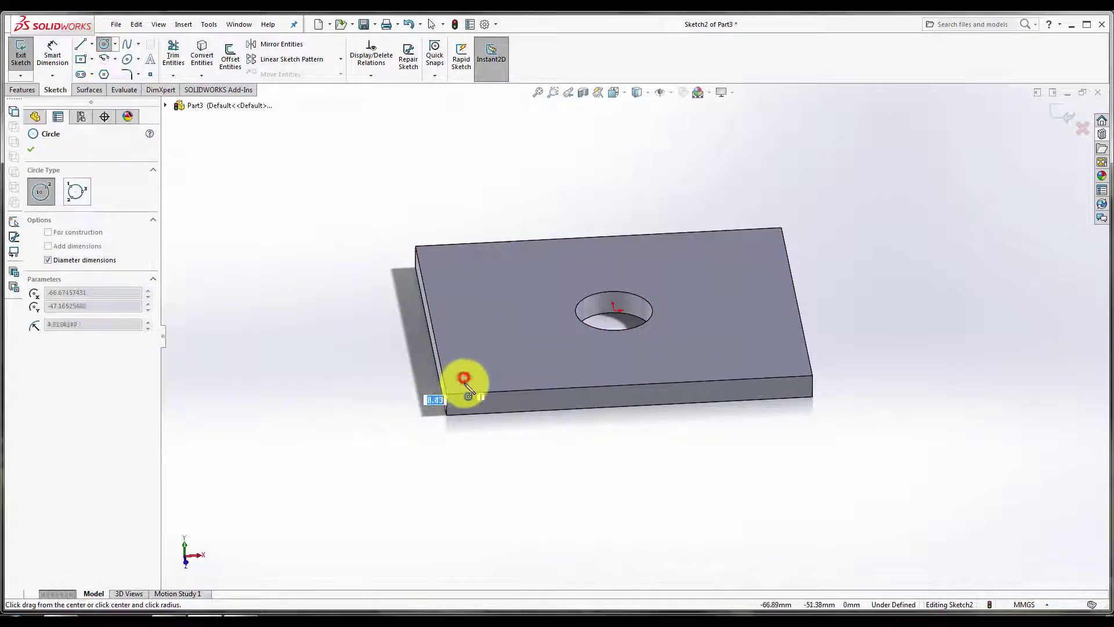
left_click(1063, 116)
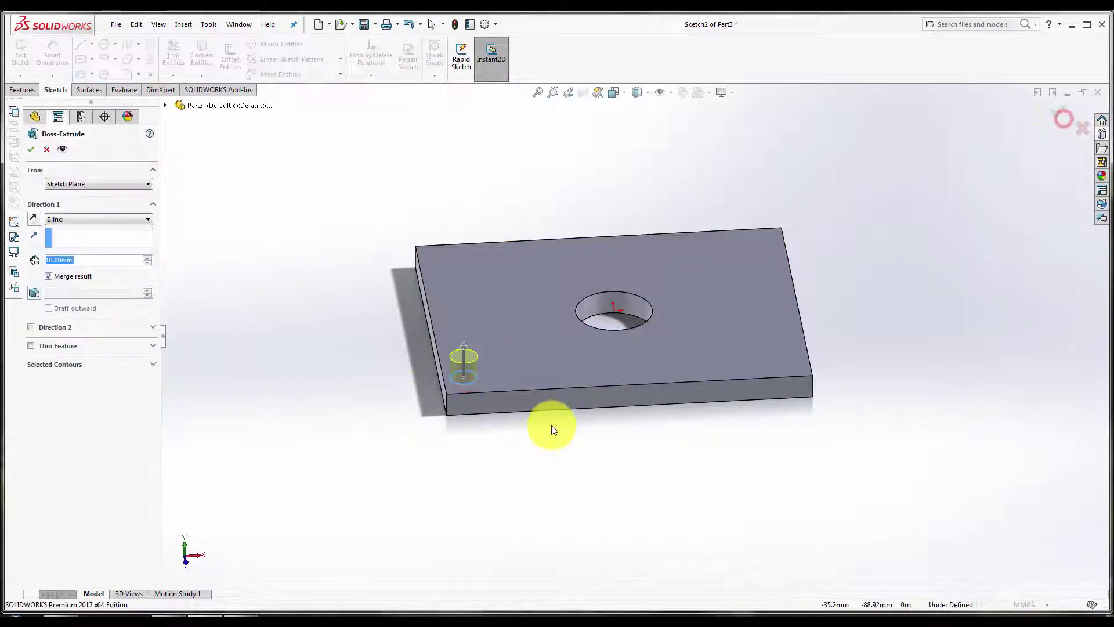
left_click(31, 149)
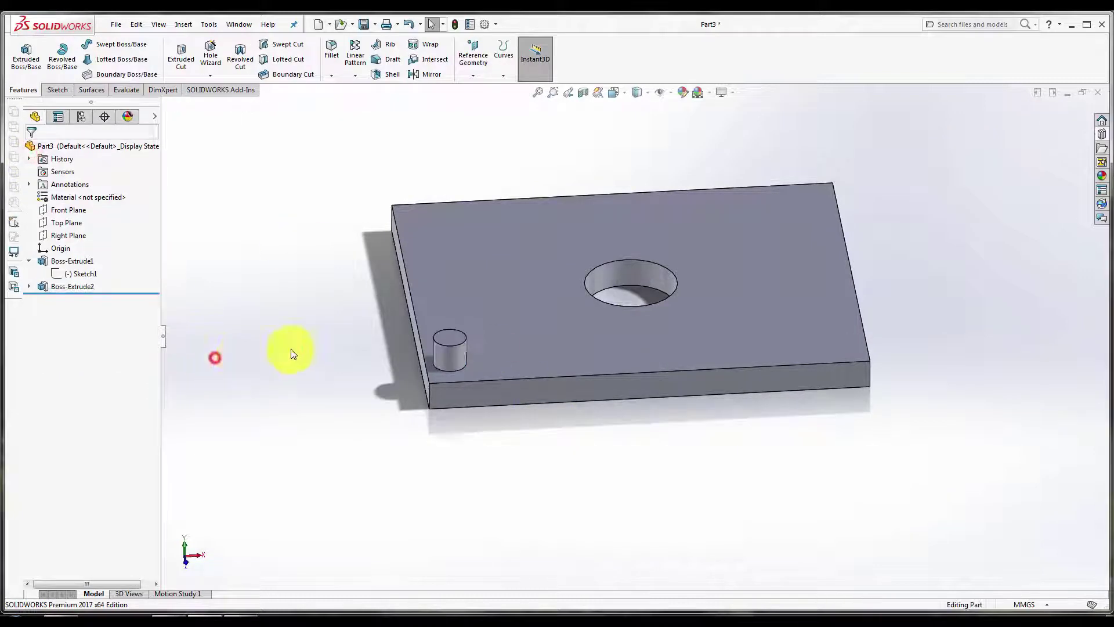
scroll(510, 325, "down", 3)
Start a linear pattern of the pin along the plate's front edge.
key("z")
left_click(70, 287)
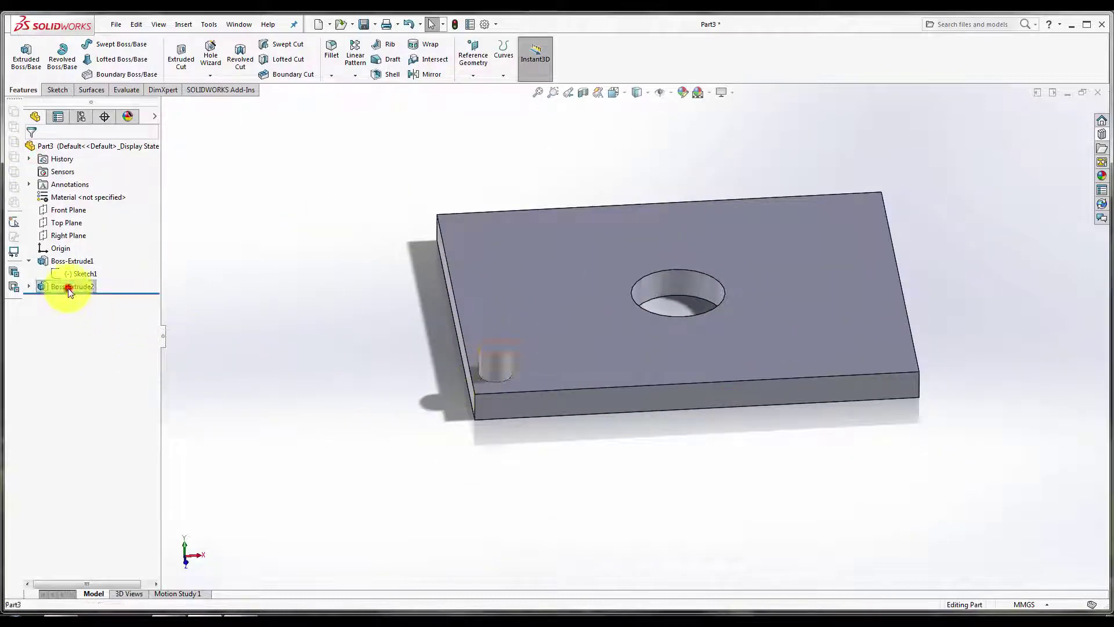
left_click(355, 57)
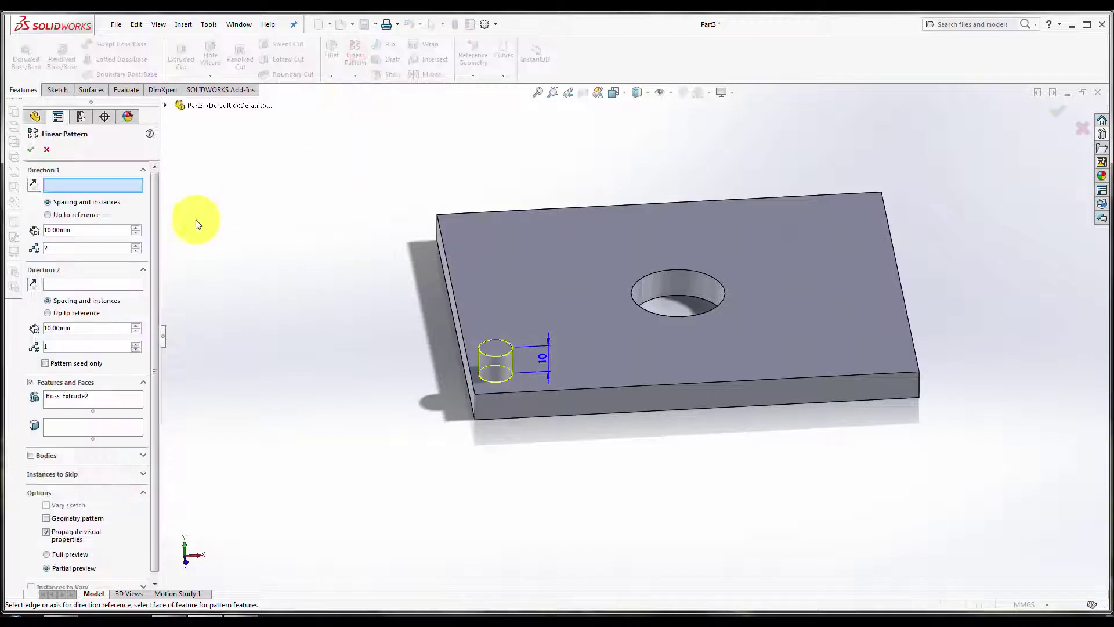
left_click(600, 387)
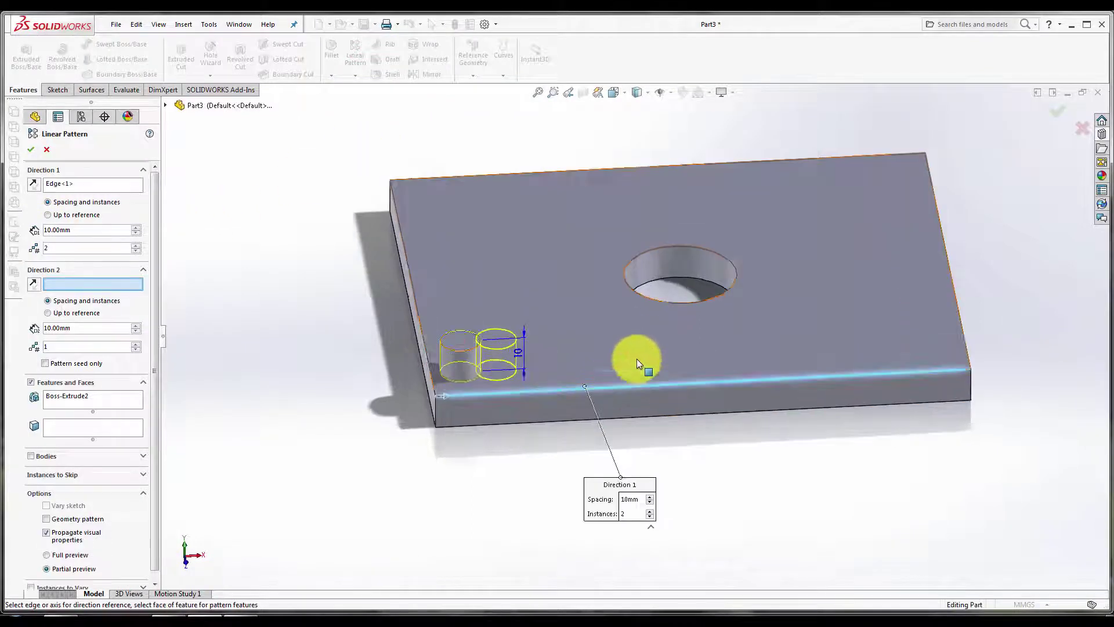
Set the pattern to 5 pins spaced 30 mm apart and accept it.
scroll(639, 371, "down", 2)
left_click(82, 232)
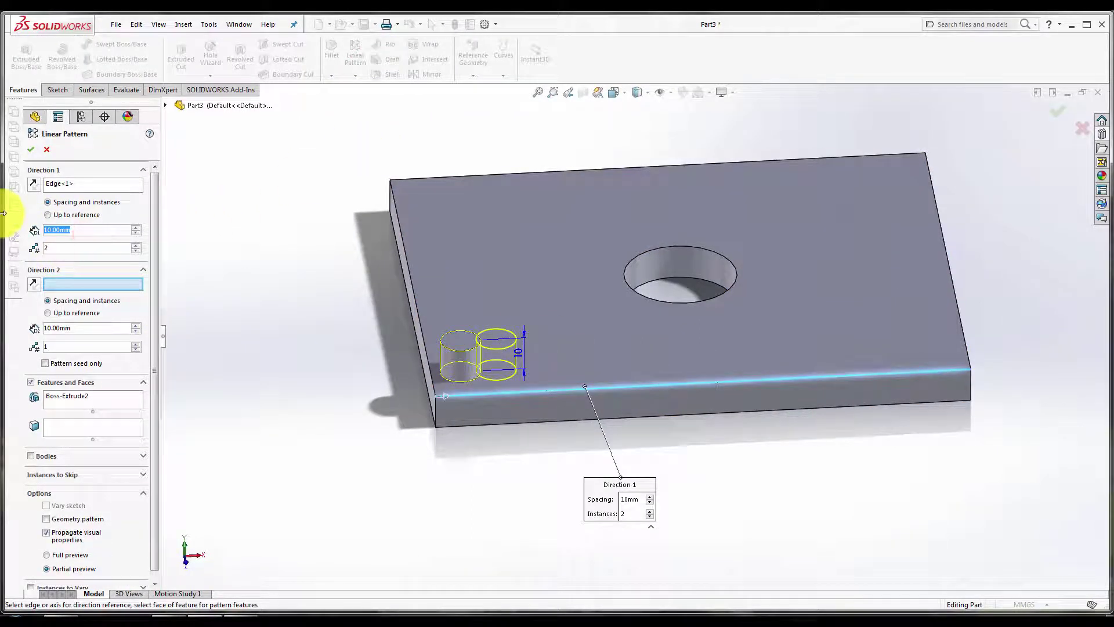
type("60")
key("Return")
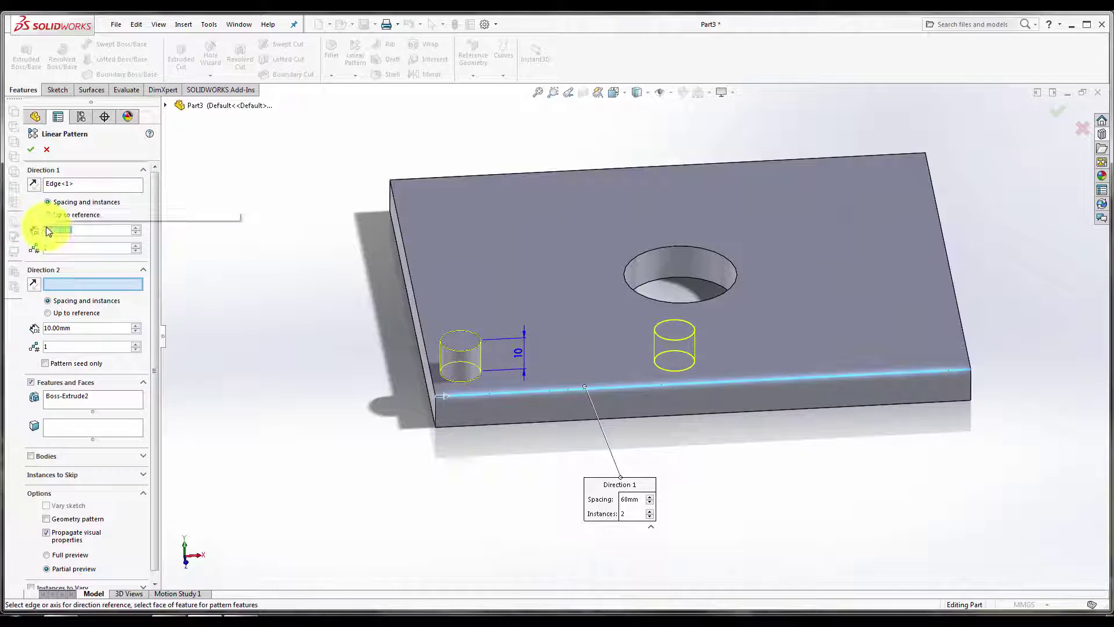
type("30")
key("Return")
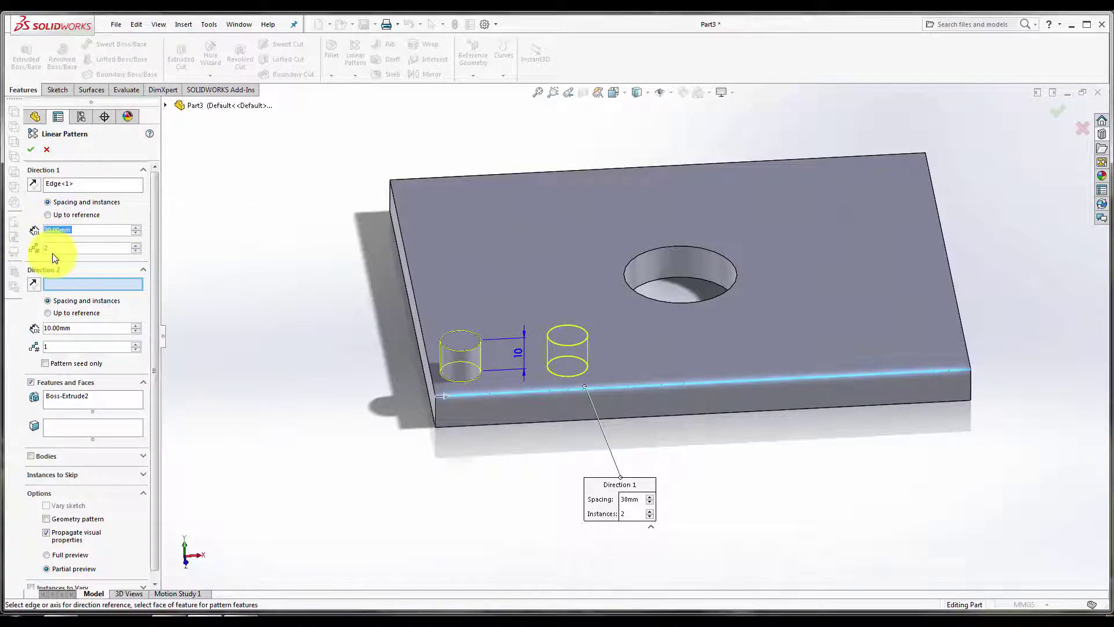
left_click(51, 249)
type("5")
key("Return")
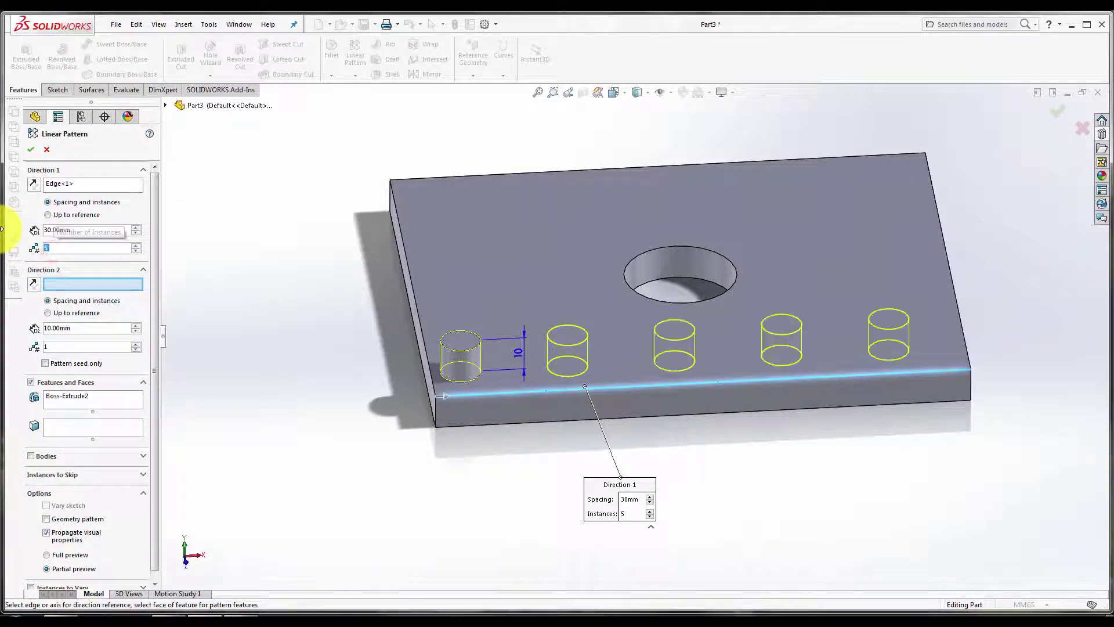
left_click(30, 150)
left_click(374, 480)
Reopen LPattern1 for editing.
scroll(784, 449, "up", 3)
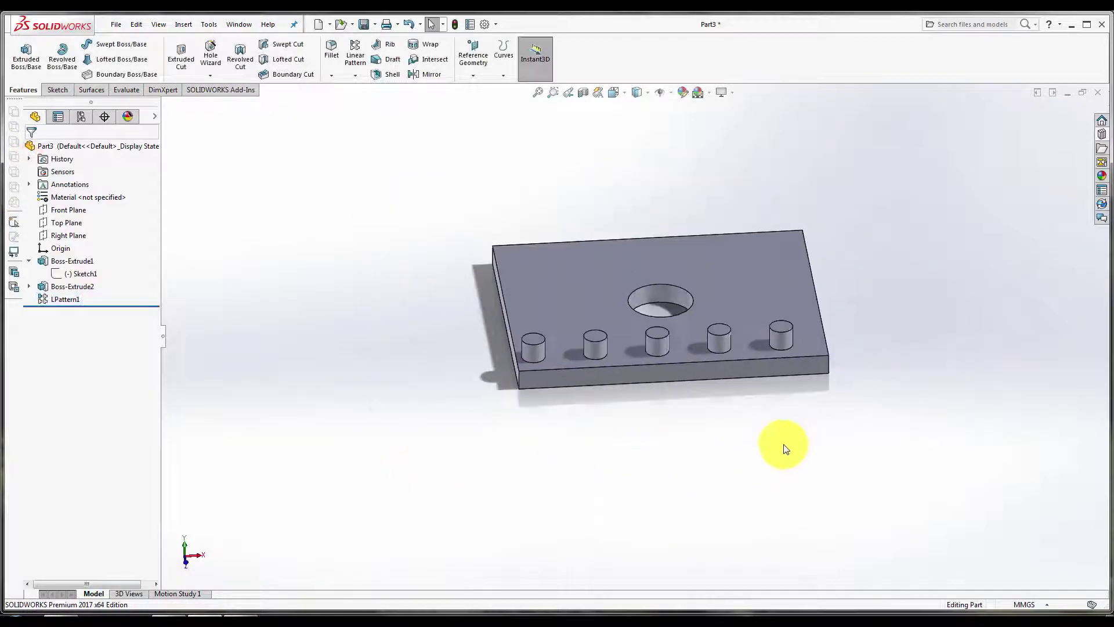
scroll(784, 449, "up", 3)
middle_click_drag(781, 368, 767, 435)
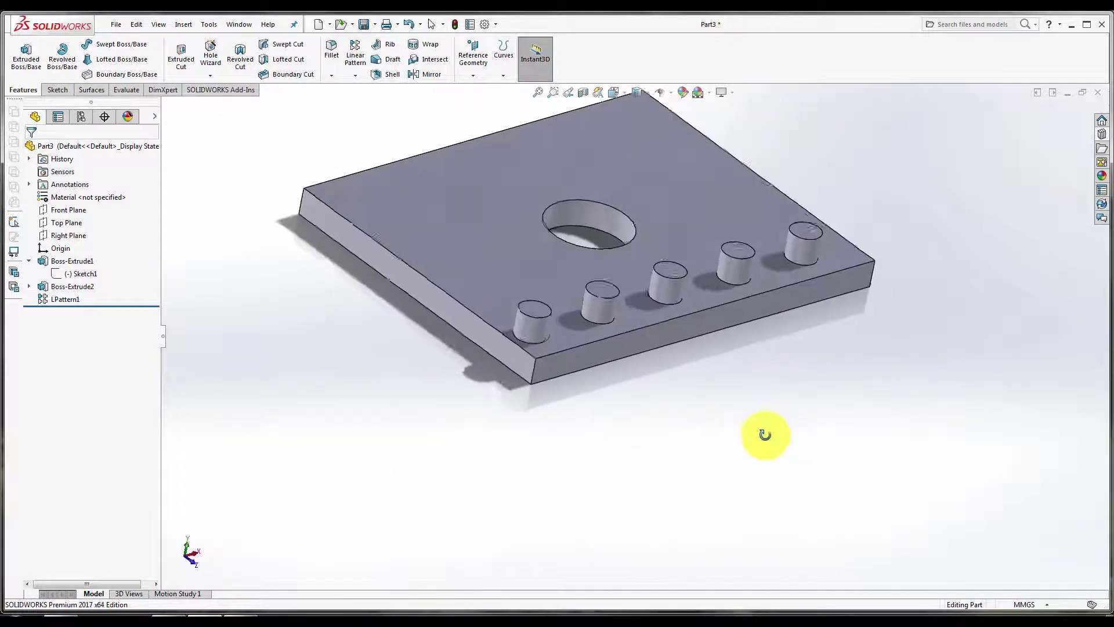
right_click(48, 301)
left_click(61, 273)
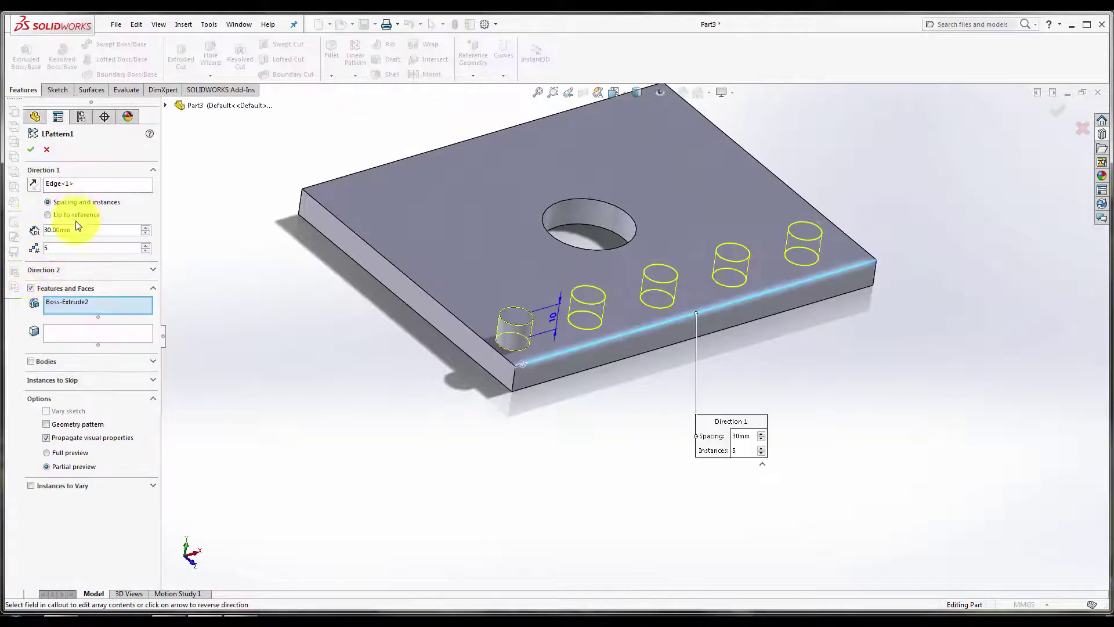
Add a second pattern direction along the plate's left edge with 5 instances.
left_click(69, 269)
left_click(90, 285)
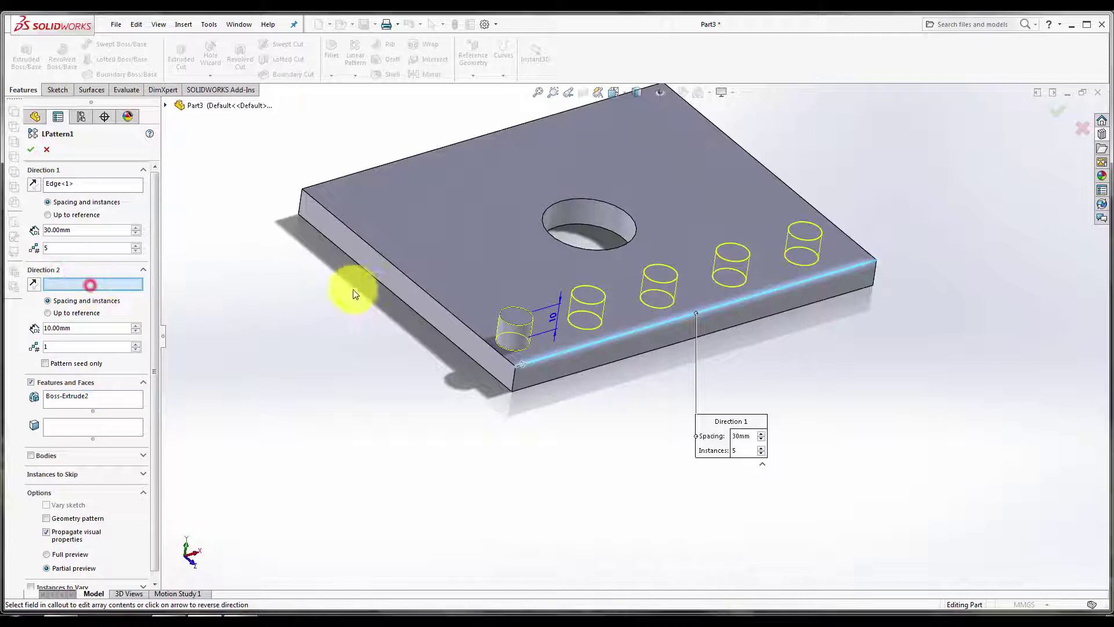
left_click(425, 291)
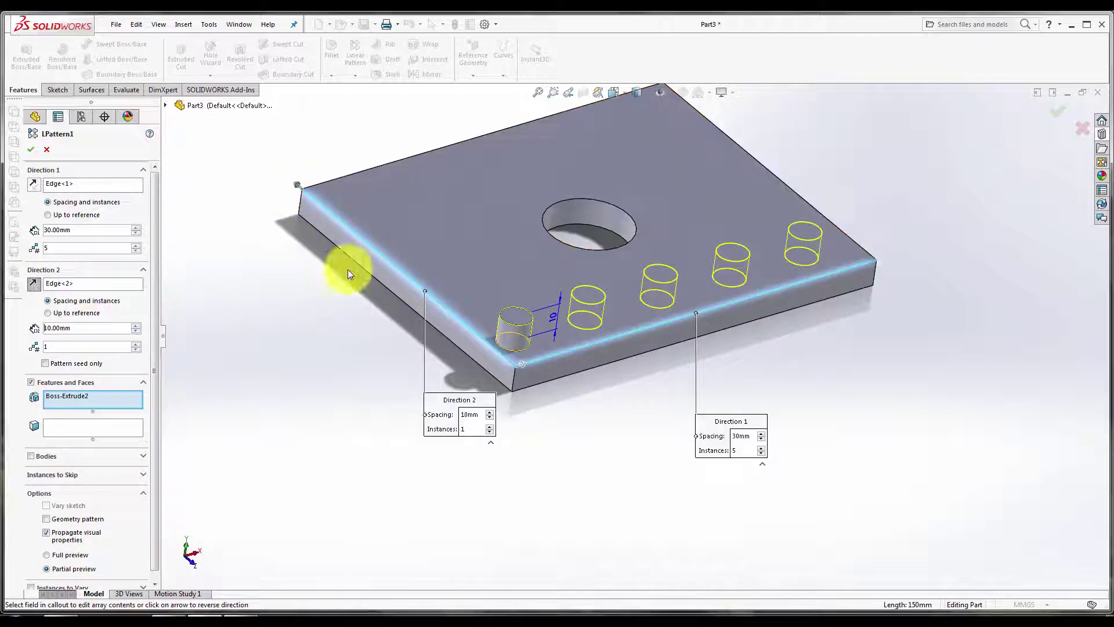
left_click(61, 345)
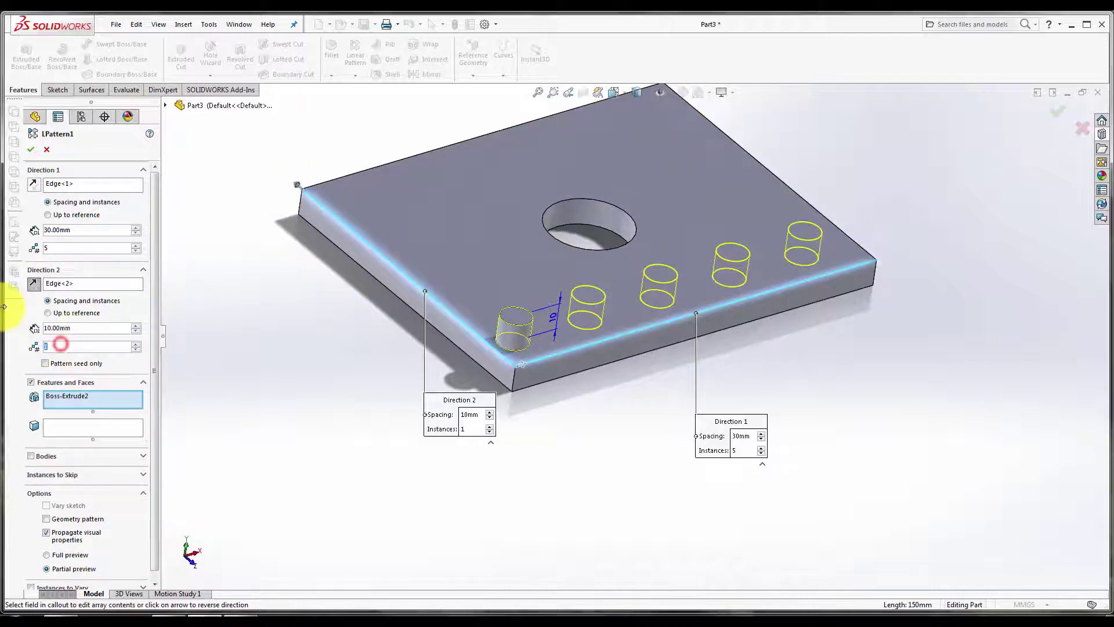
type("5")
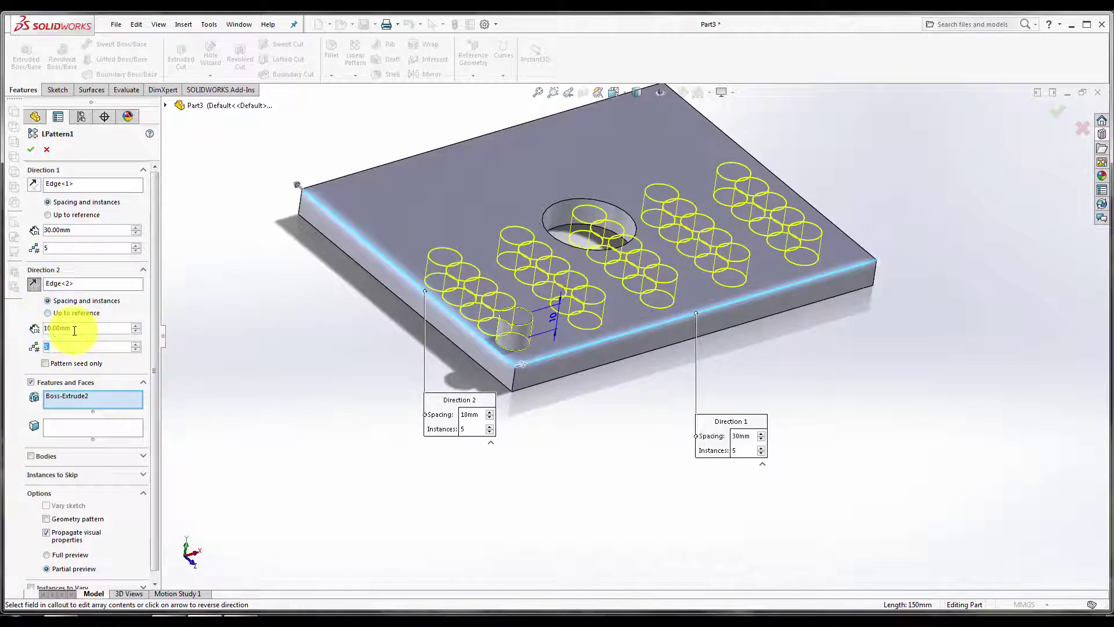
Set the second-direction spacing to 25 mm and accept the 5 × 5 grid.
left_click(73, 329)
type("20")
key("Return")
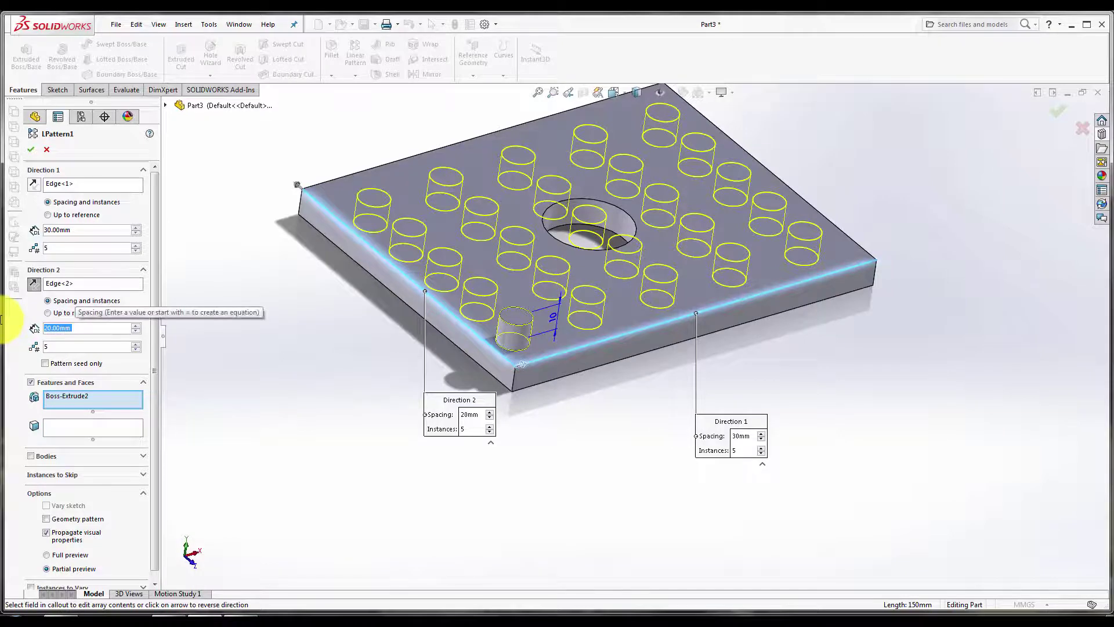
type("30")
key("Return")
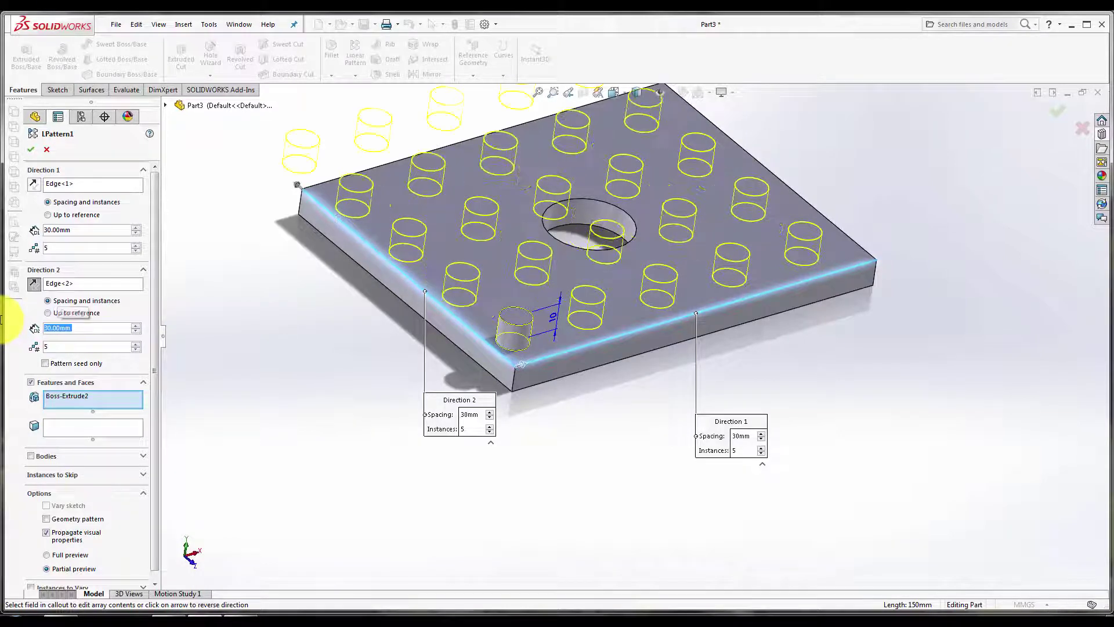
type("250")
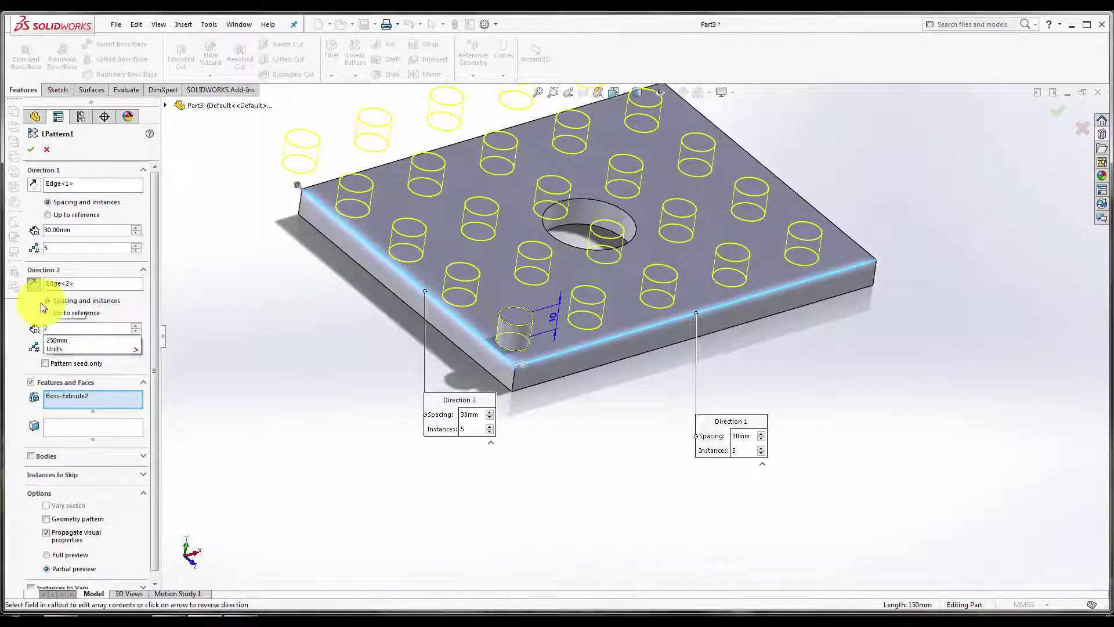
key("Return")
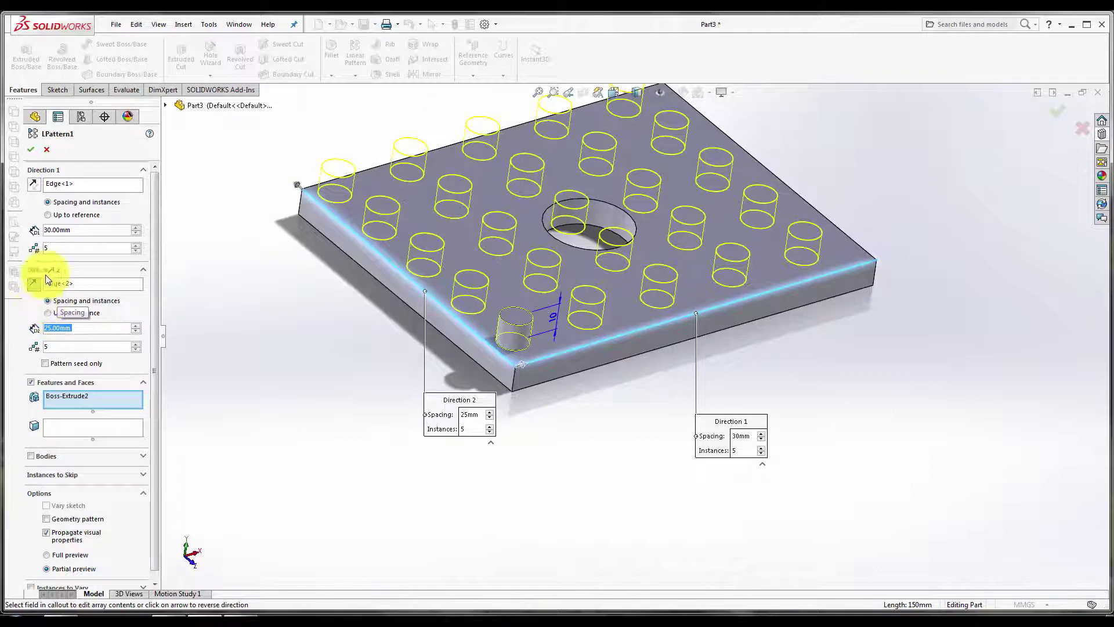
left_click(29, 152)
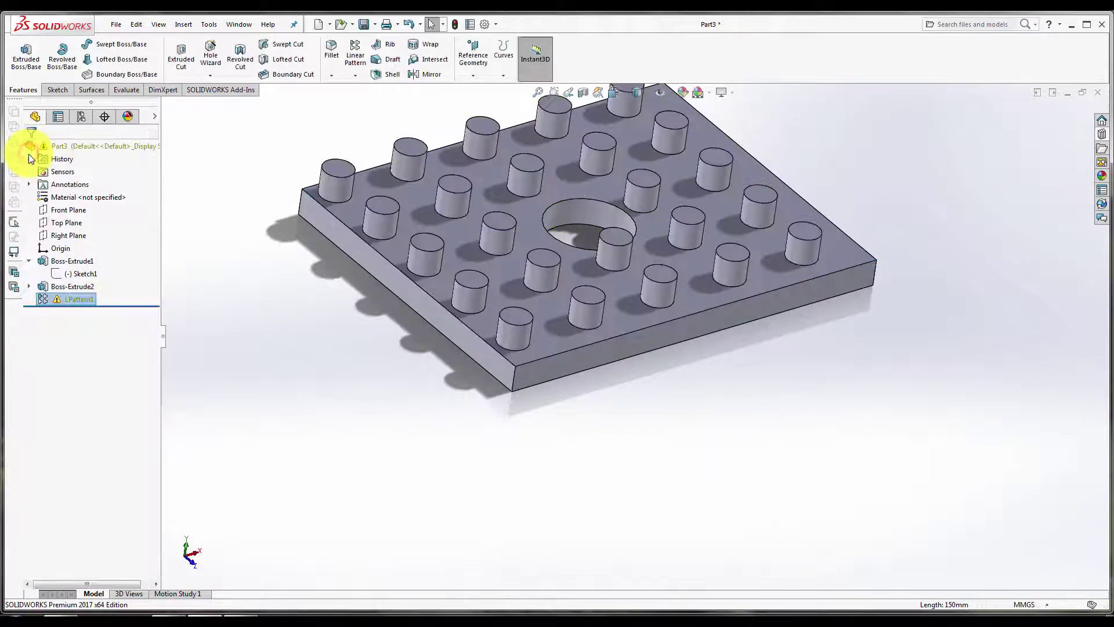
Accept the pin grid and reopen LPattern1 for editing.
left_click(414, 457)
mouse_move(499, 317)
middle_mouse_down()
mouse_move(666, 281)
mouse_move(747, 278)
mouse_move(659, 319)
middle_mouse_up()
scroll(659, 318, "down", 3)
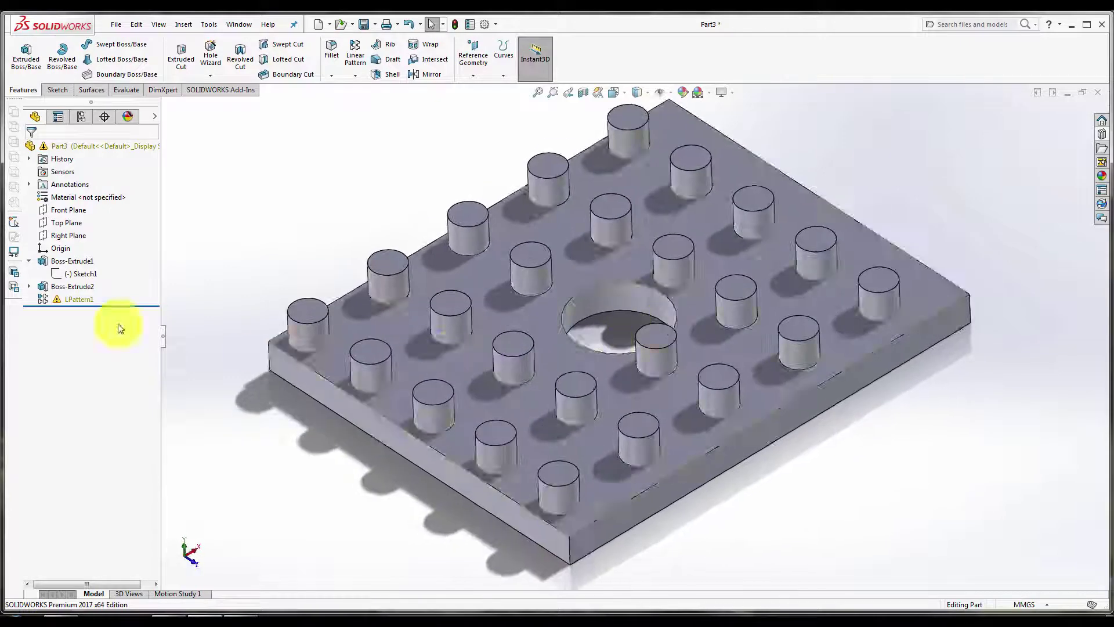
right_click(54, 296)
left_click(67, 208)
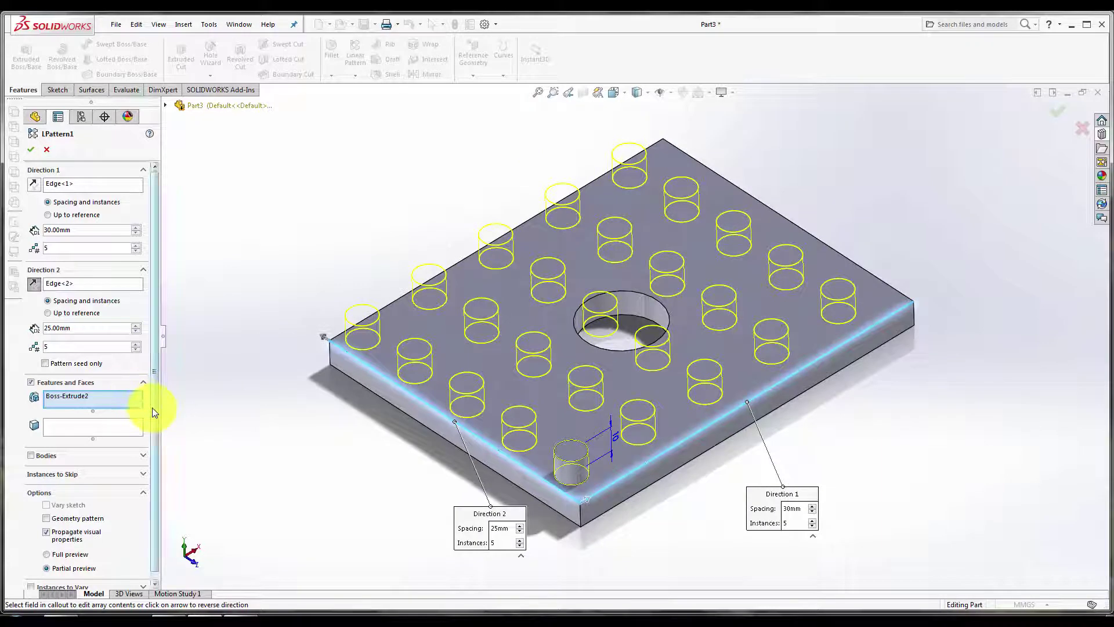
Skip the nine inner pin instances so only the border pins remain.
scroll(153, 408, "down", 1)
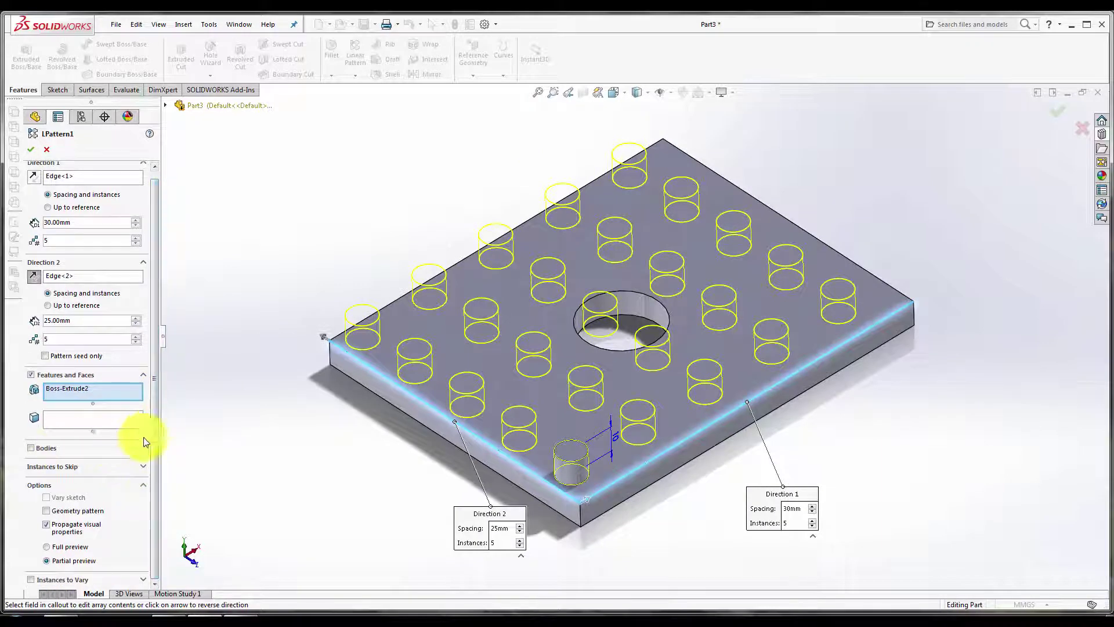
left_click(60, 467)
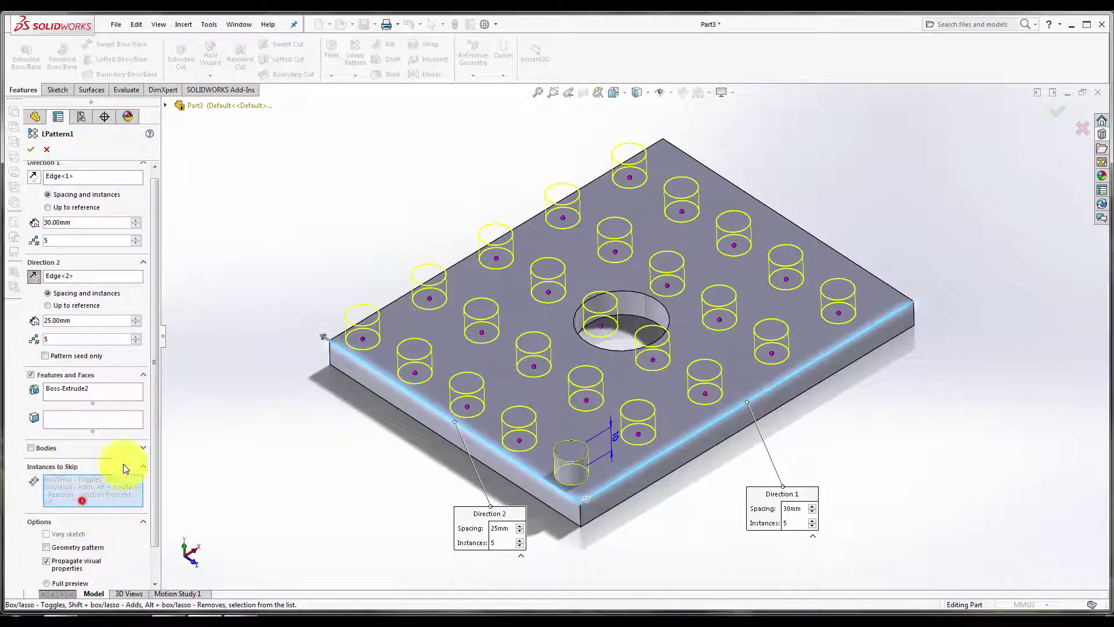
left_click(601, 325)
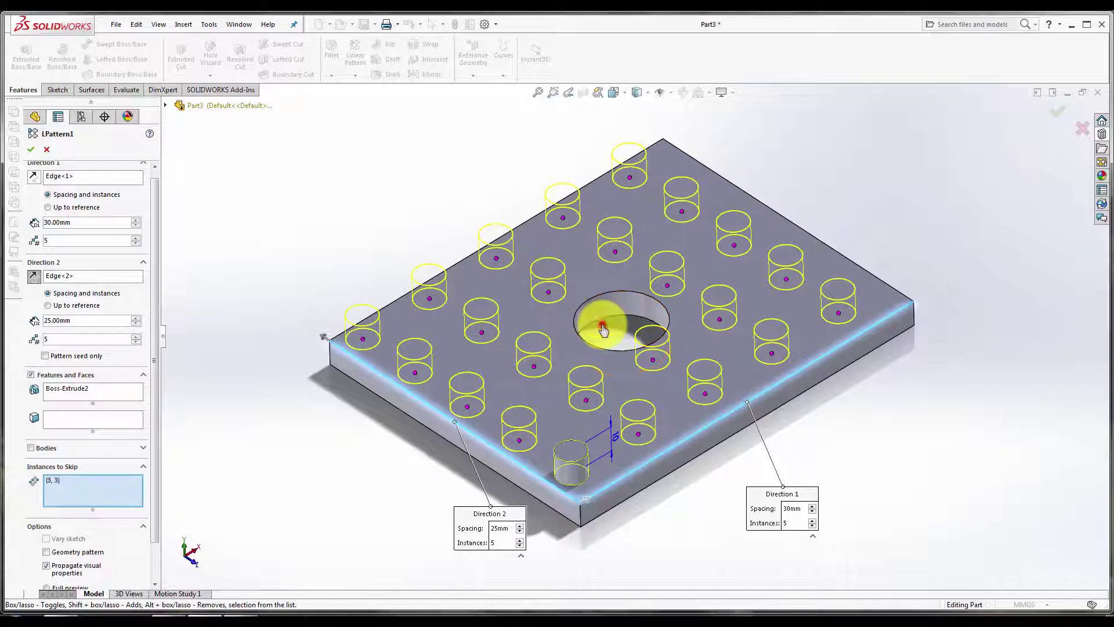
left_click(535, 367)
left_click(585, 399)
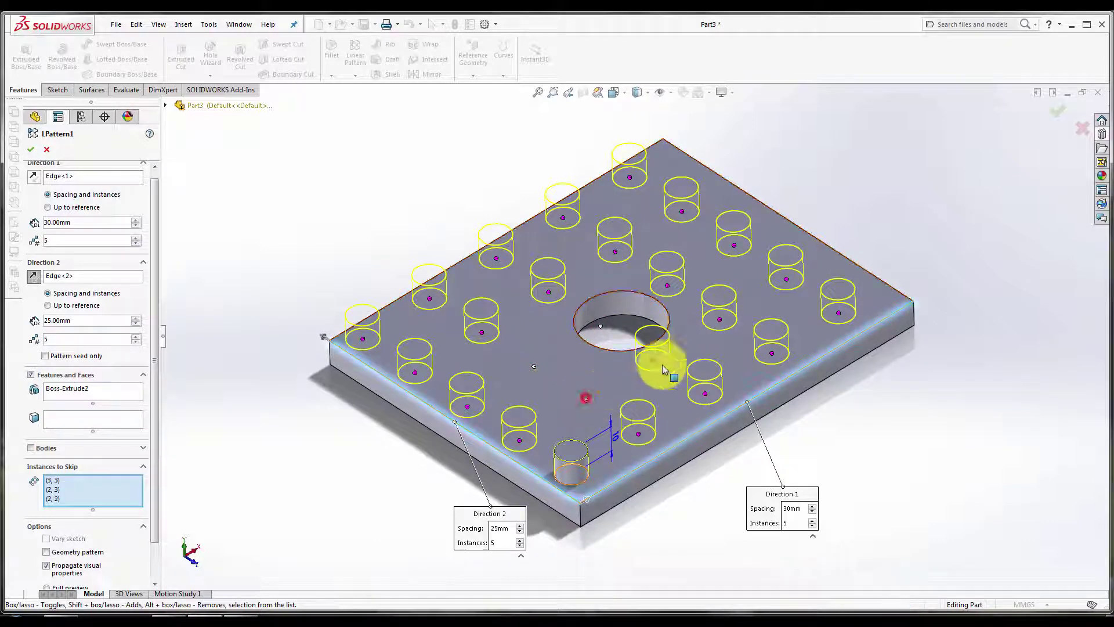
left_click(654, 364)
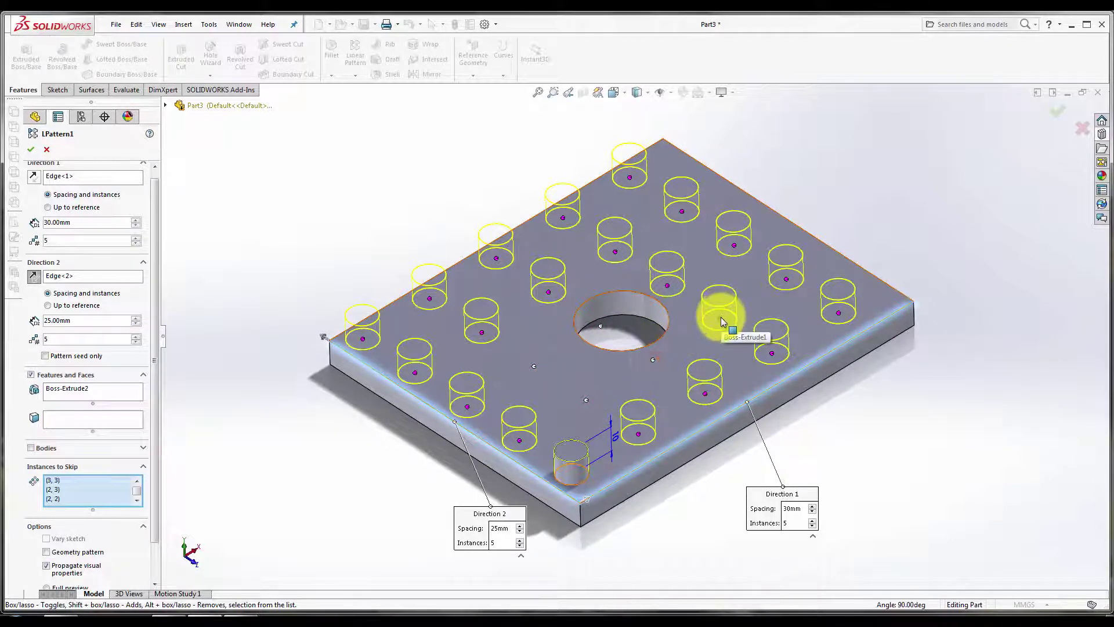
left_click(720, 318)
left_click(666, 286)
left_click(615, 251)
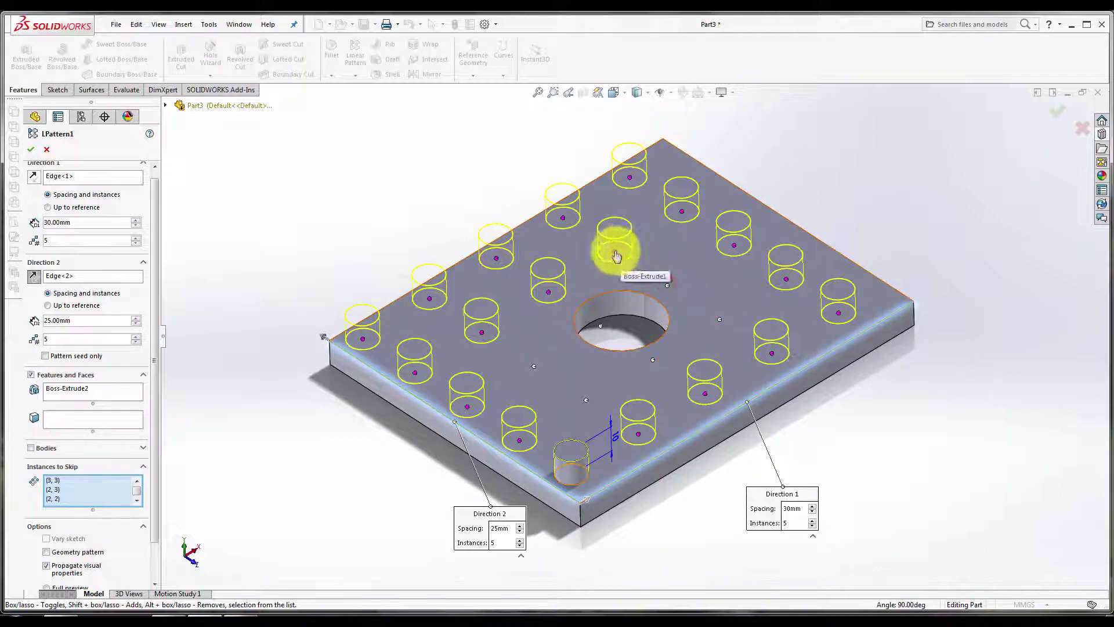
left_click(549, 291)
left_click(482, 325)
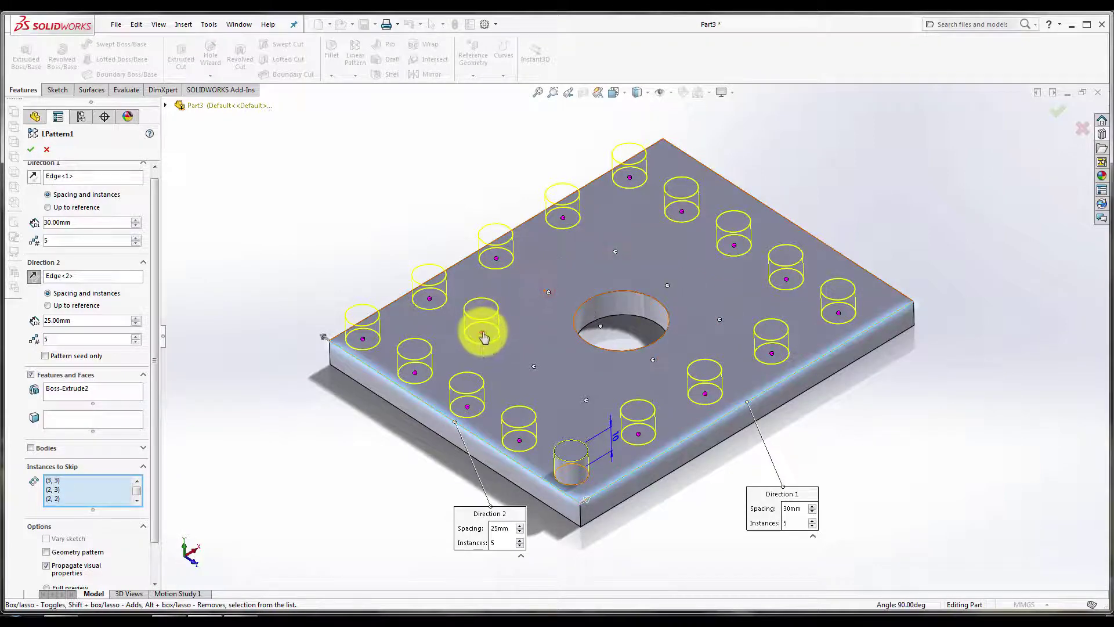
key("f")
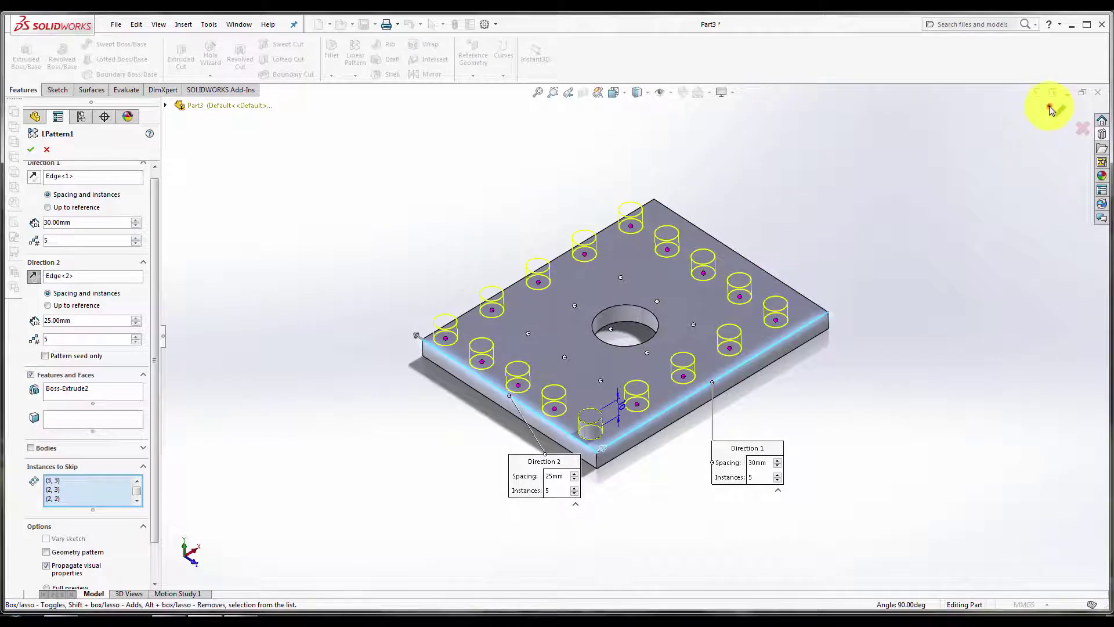
left_click(1049, 105)
mouse_move(748, 313)
middle_mouse_down()
mouse_move(792, 322)
mouse_move(791, 284)
middle_mouse_up()
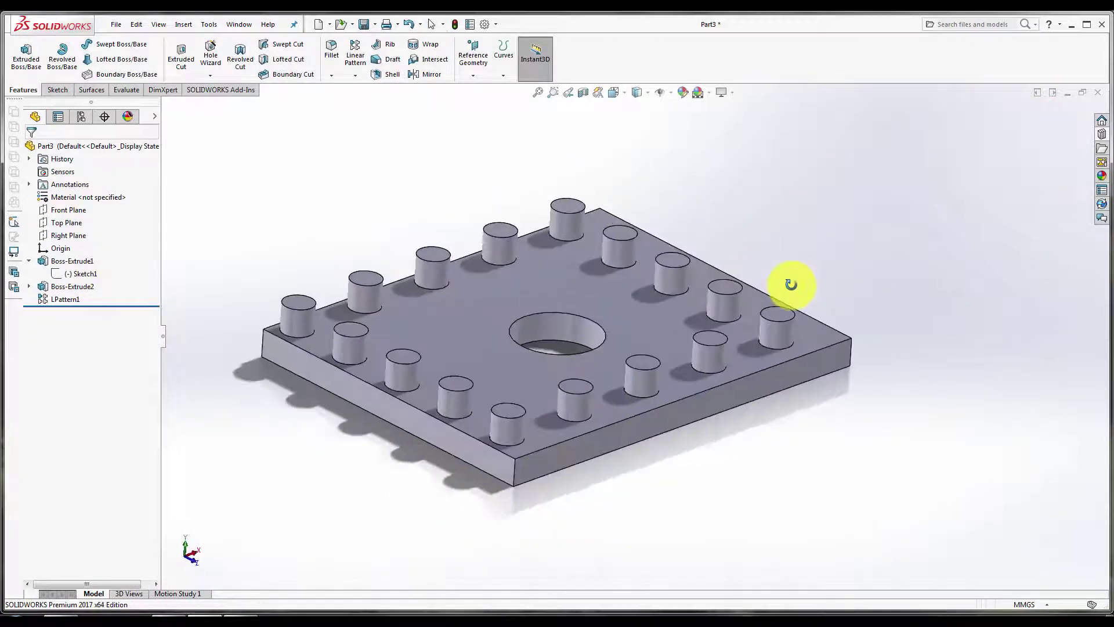
Make LPattern1 vary its instances with a 2 mm Direction 1 spacing increment.
right_click(65, 298)
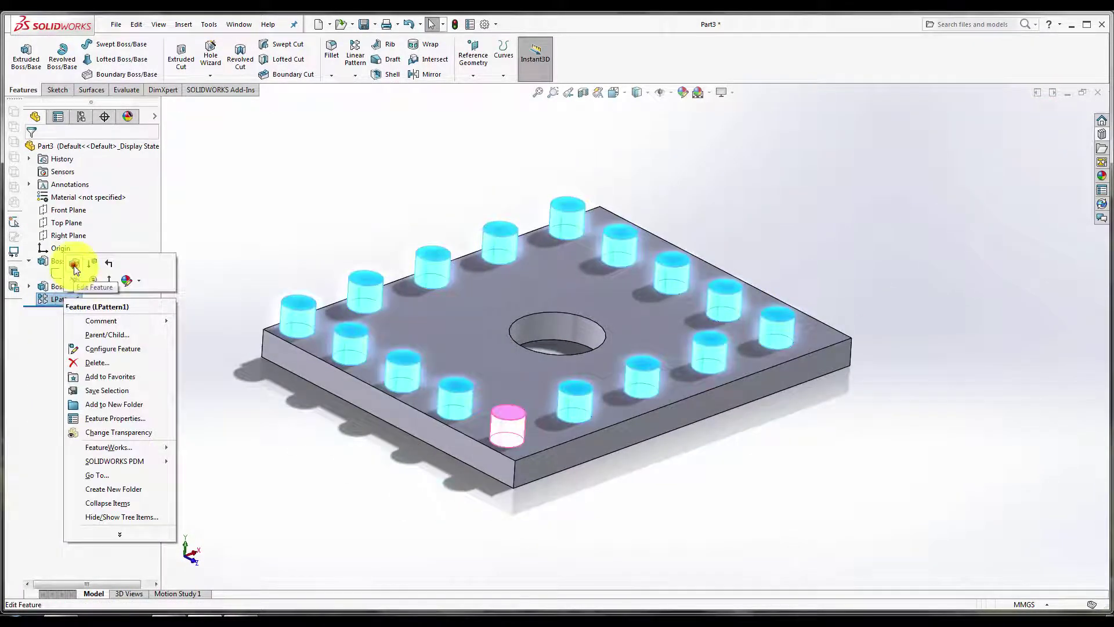
left_click(74, 267)
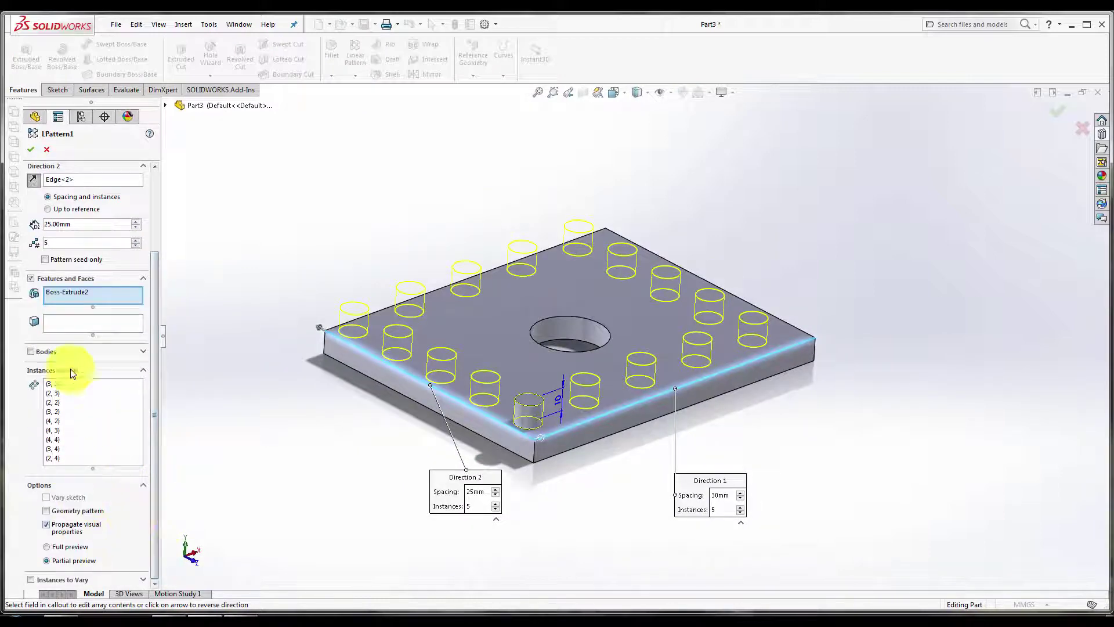
left_click(31, 580)
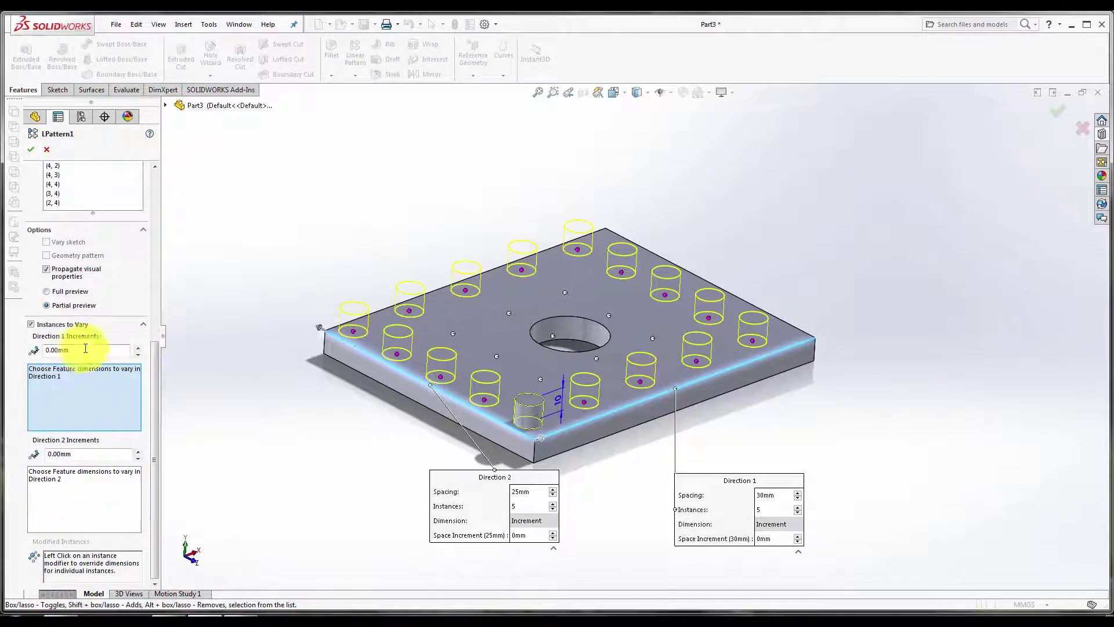
left_click(556, 430)
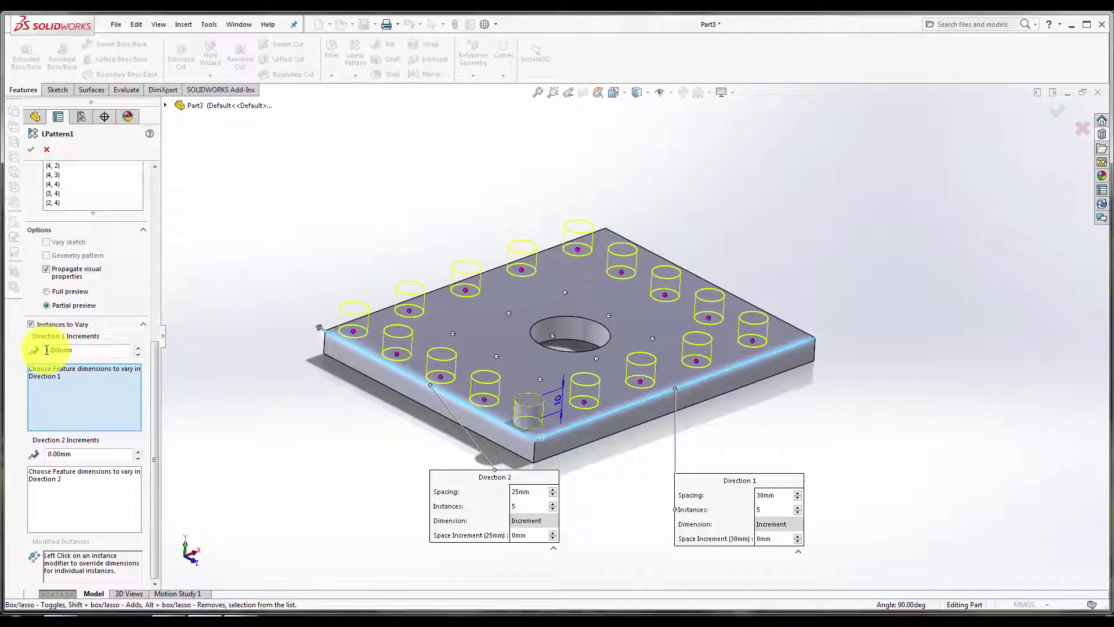
left_click(46, 350)
type("1")
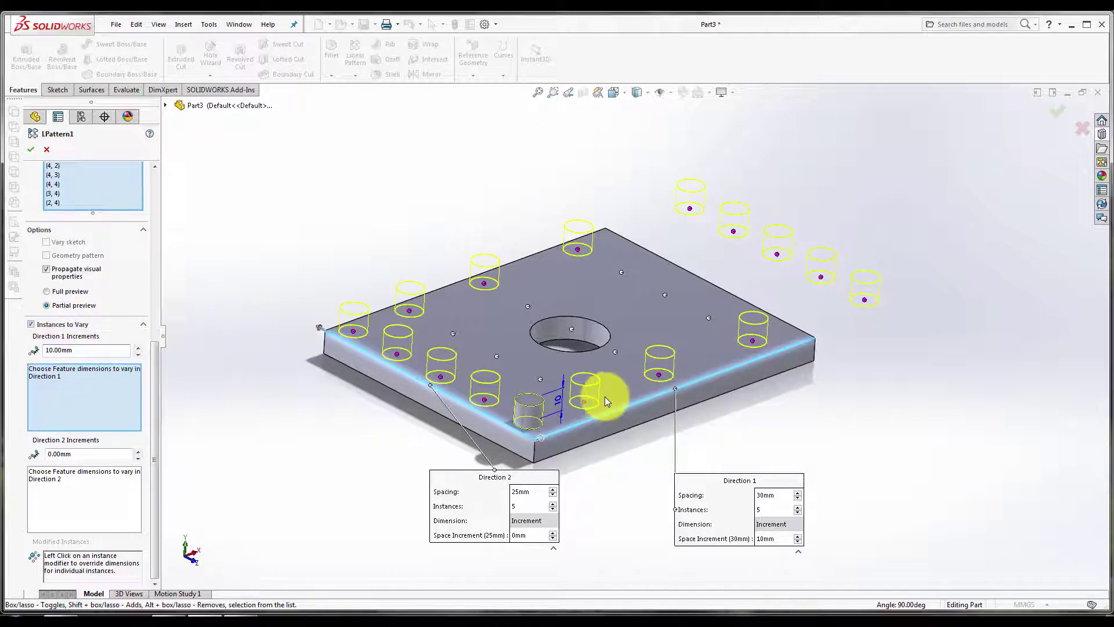
double_click(83, 354)
type("2")
key("Return")
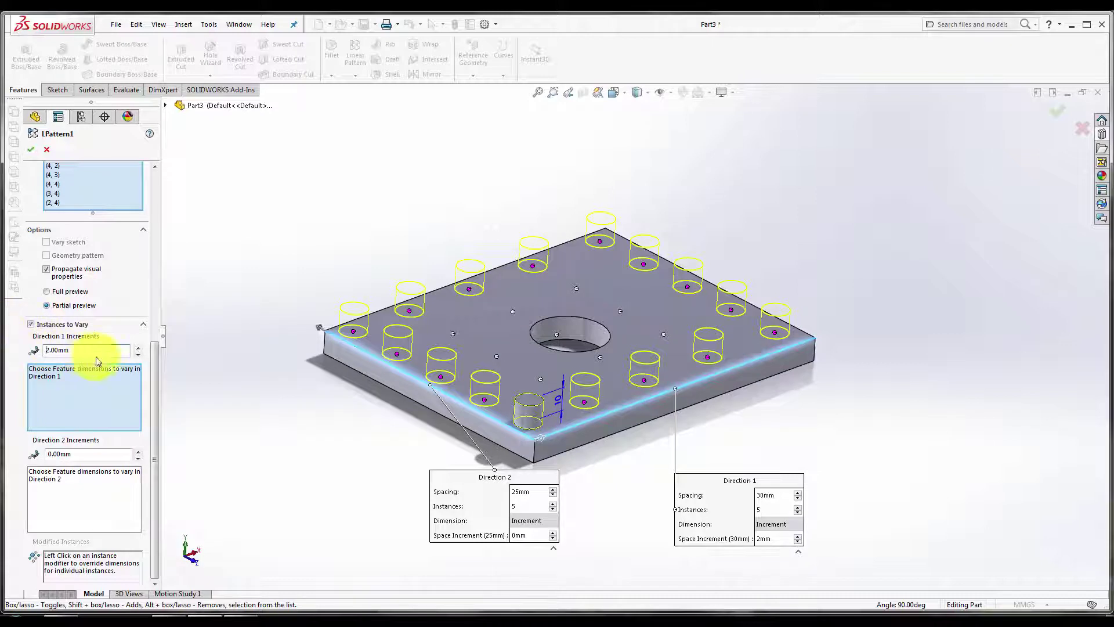
left_click(556, 403)
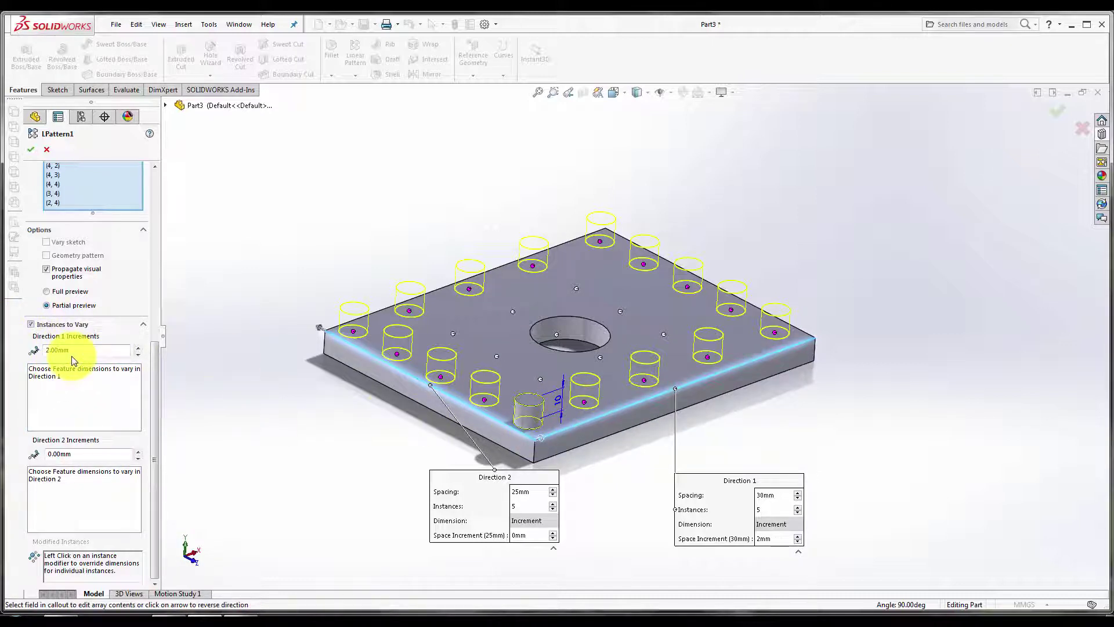
key("Return")
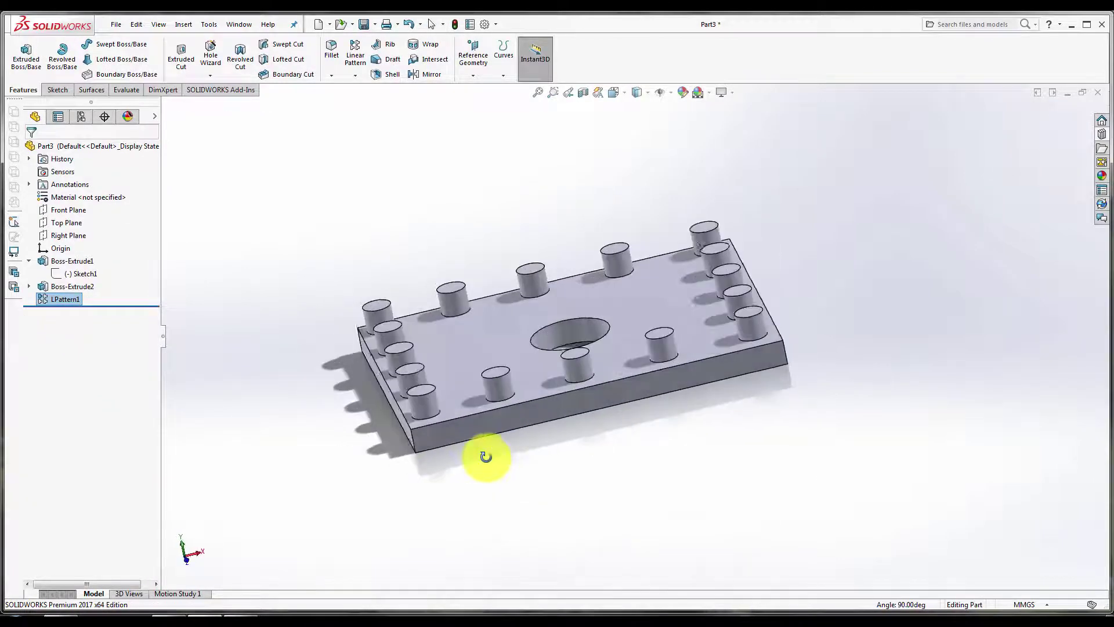
Reopen LPattern1 and give Direction 2 a 5 mm spacing increment.
middle_click_drag(503, 447, 505, 472)
right_click(54, 298)
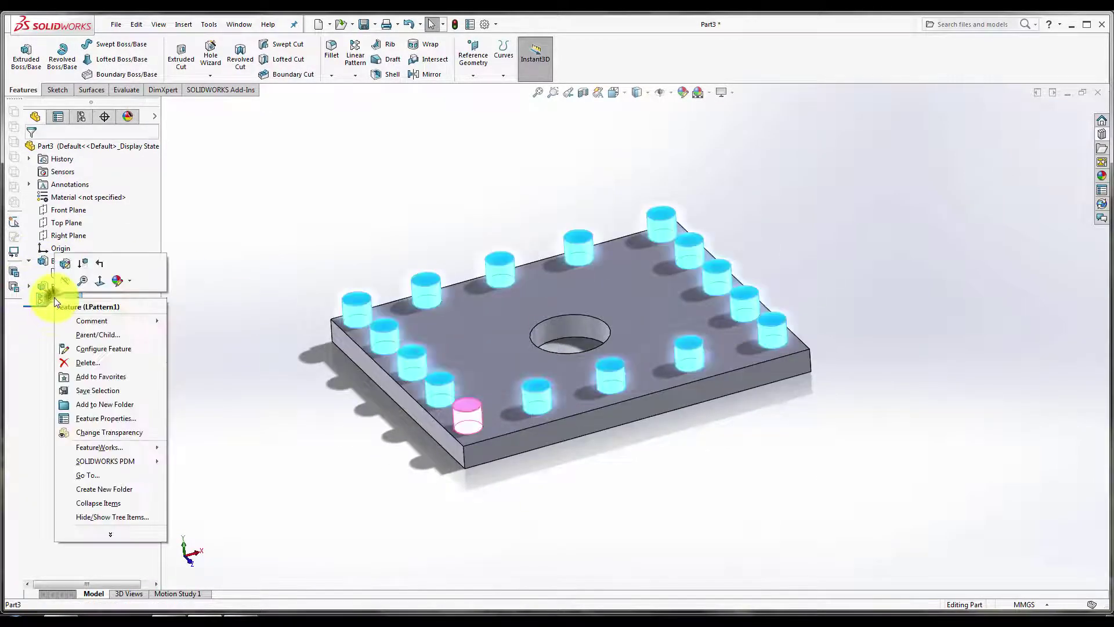
left_click(66, 264)
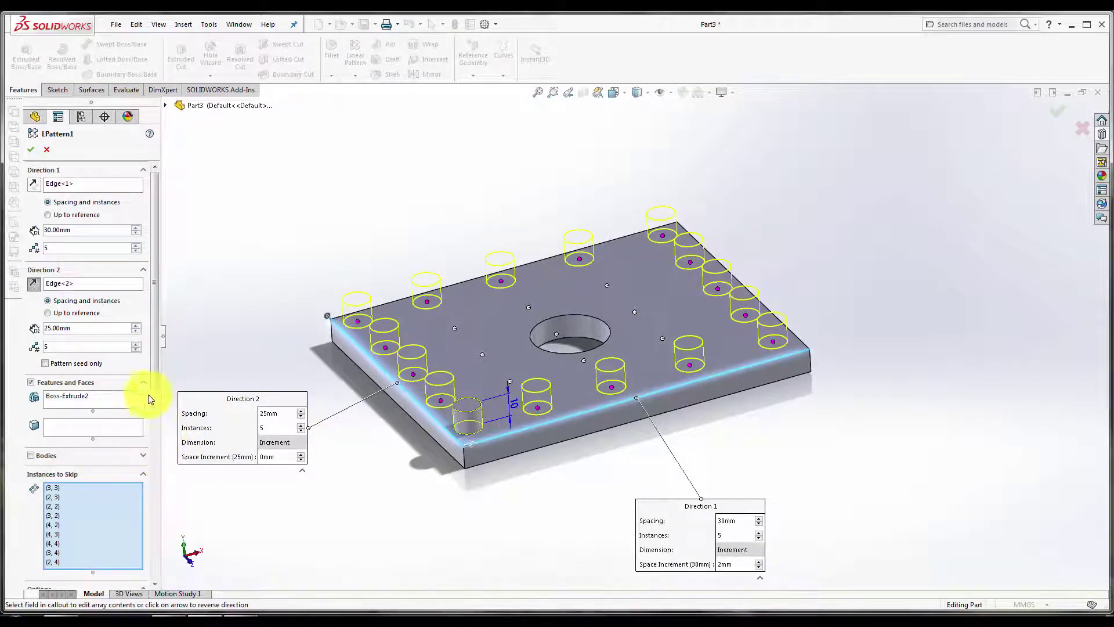
left_click_drag(154, 376, 128, 556)
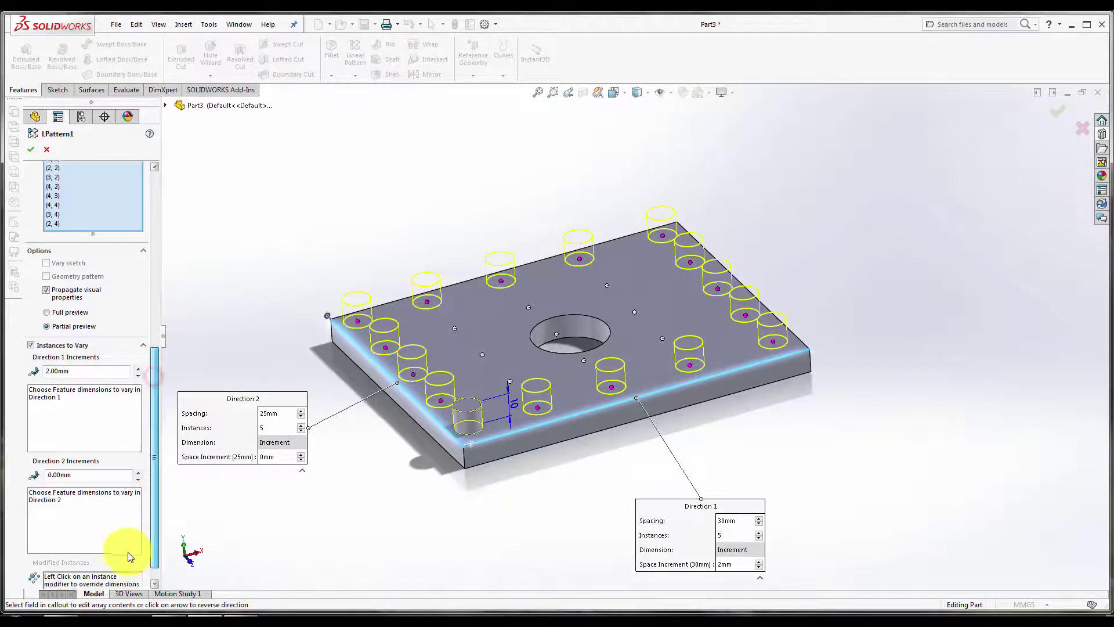
left_click(54, 499)
double_click(72, 475)
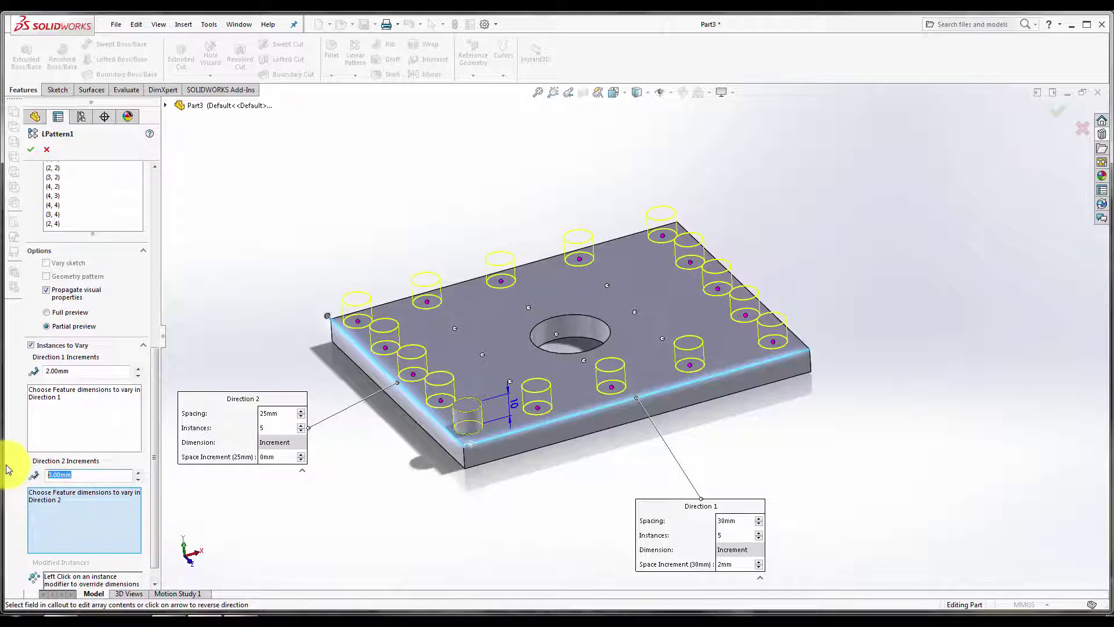
type("5")
key("Return")
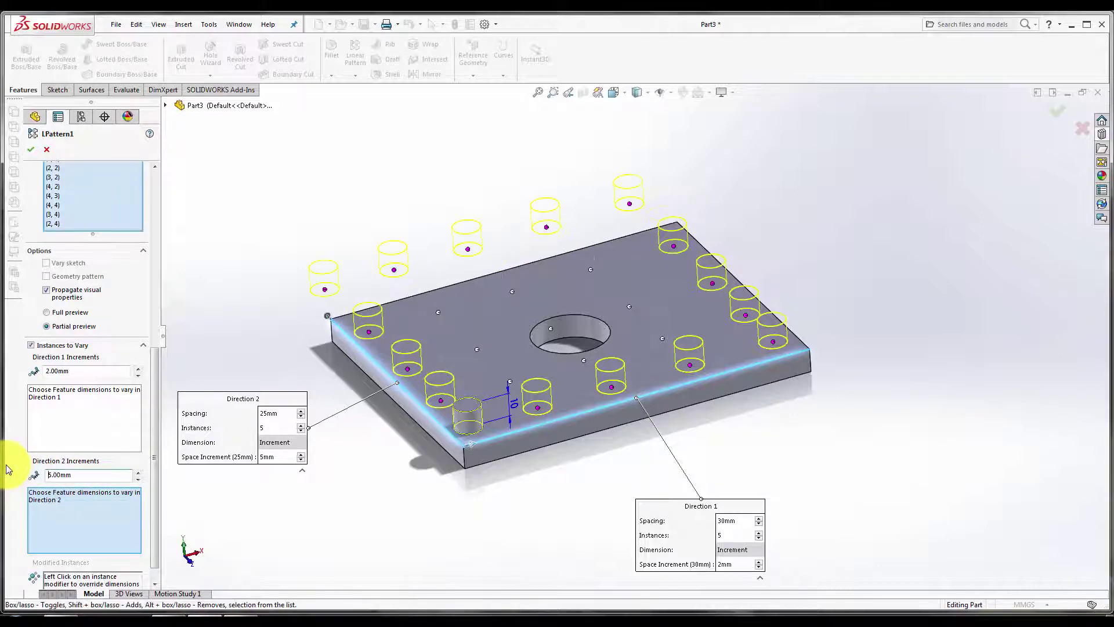
Reduce Direction 2 from 5 to 4 instances.
scroll(104, 365, "up", 3)
scroll(100, 314, "up", 5)
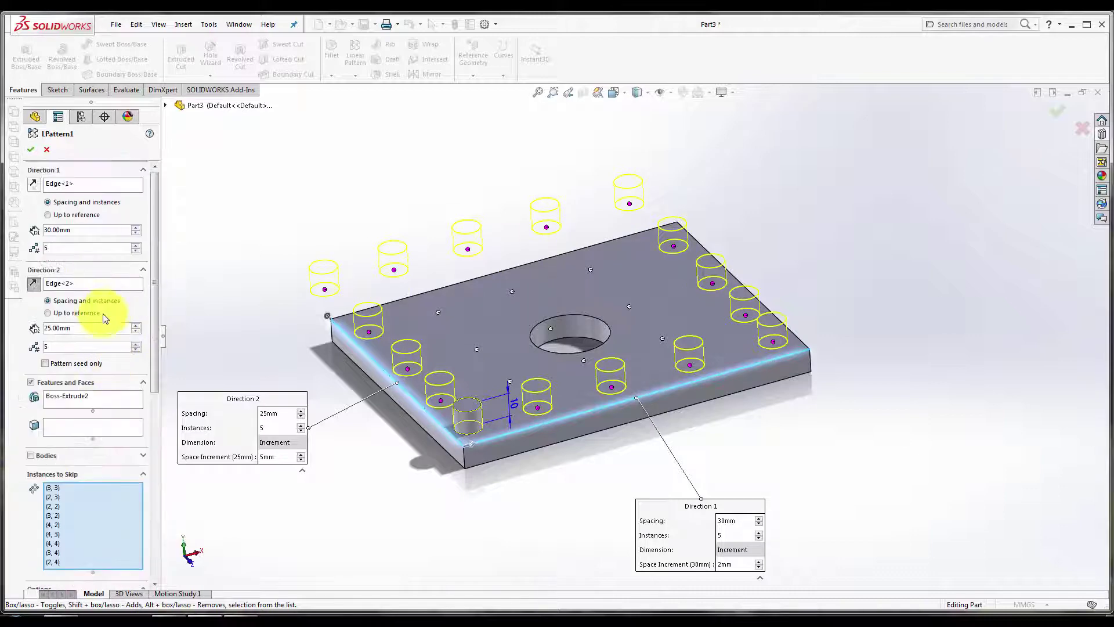
double_click(75, 344)
type("4")
key("Return")
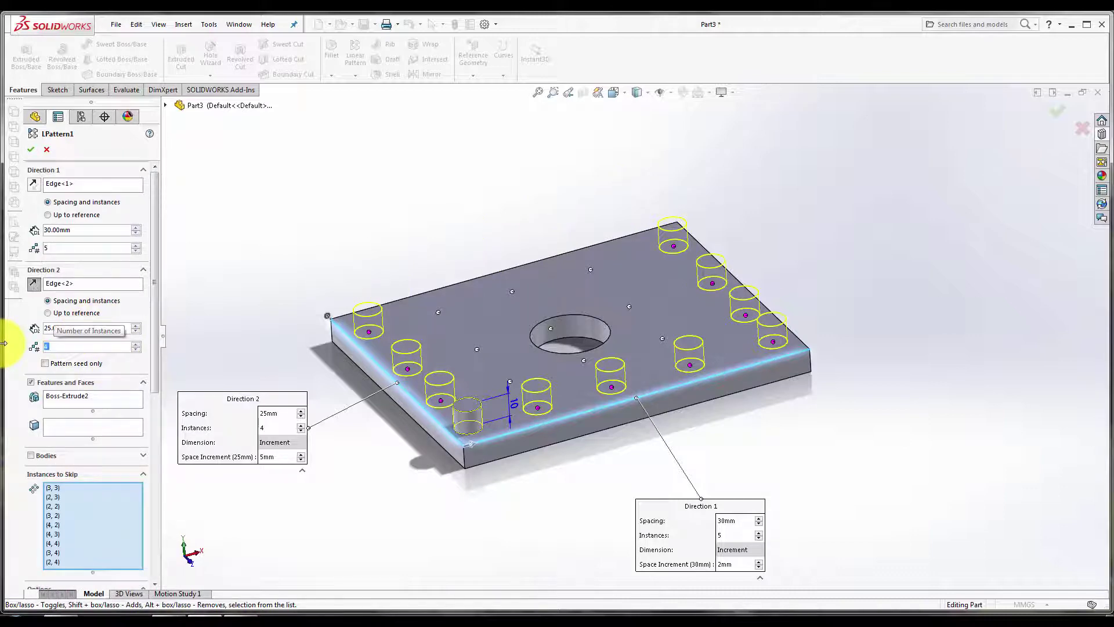
left_click_drag(155, 375, 154, 550)
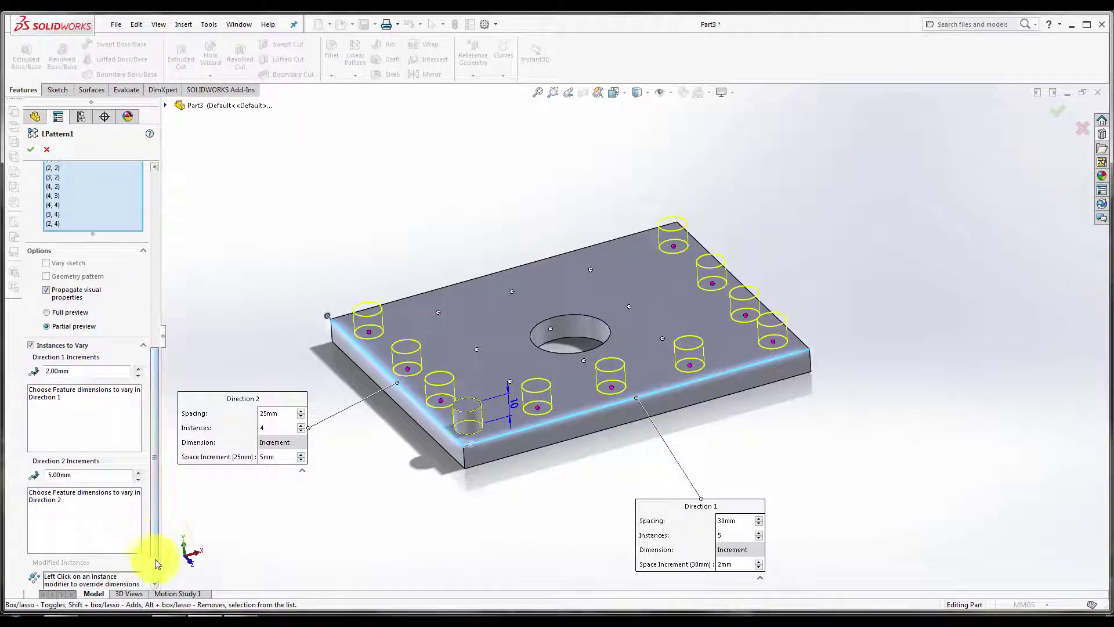
left_click(155, 583)
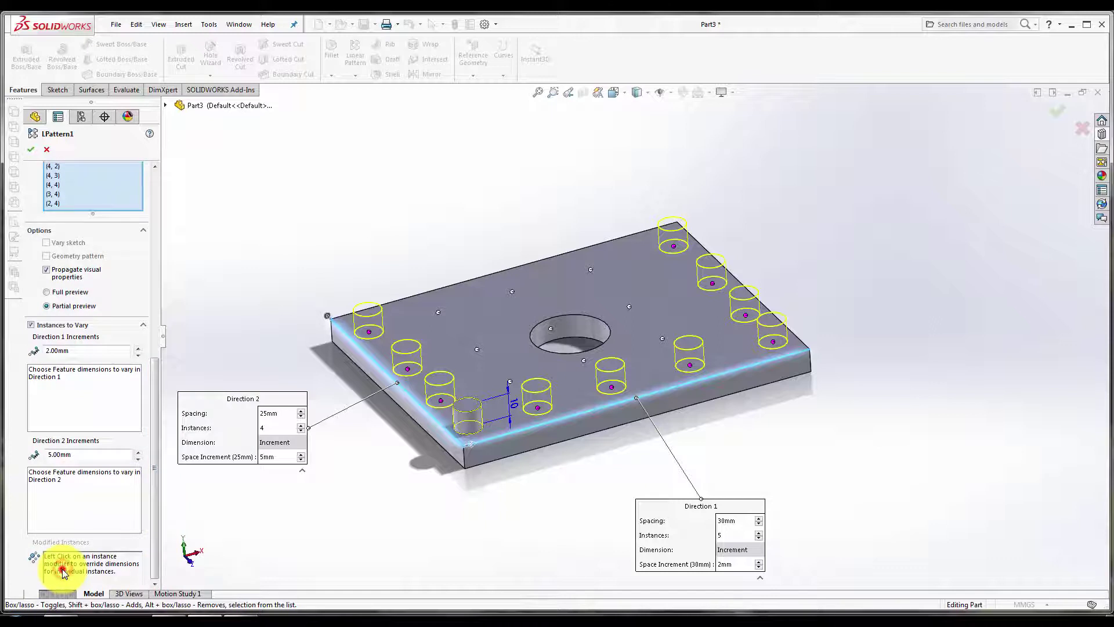
Skip one more pin instance near the plate's front edge.
right_click(535, 407)
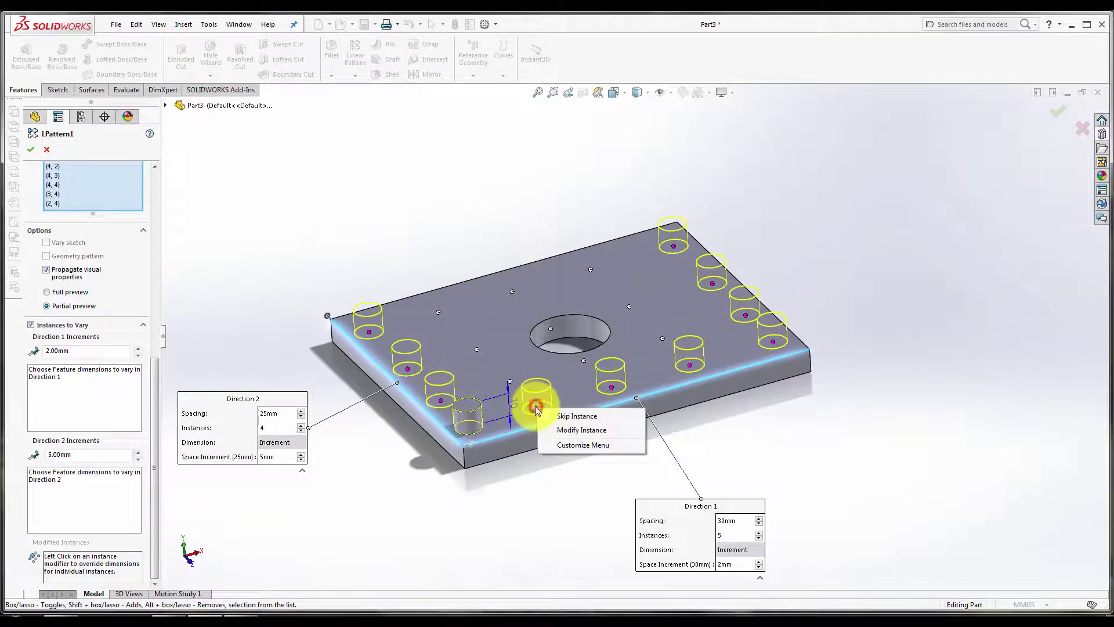
left_click(795, 398)
right_click(625, 383)
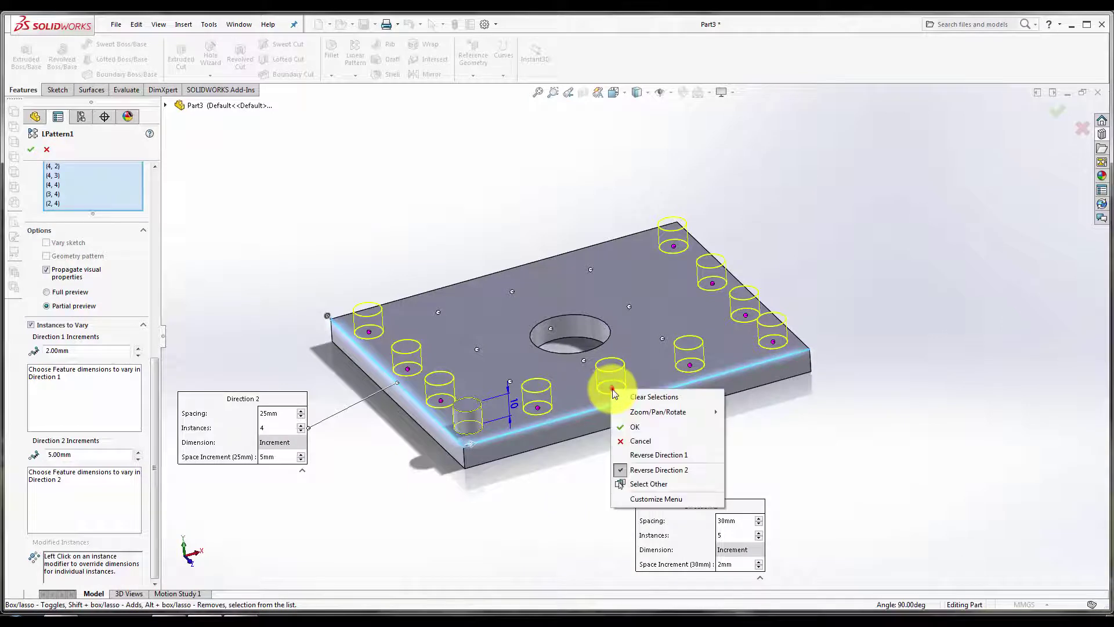
key("Escape")
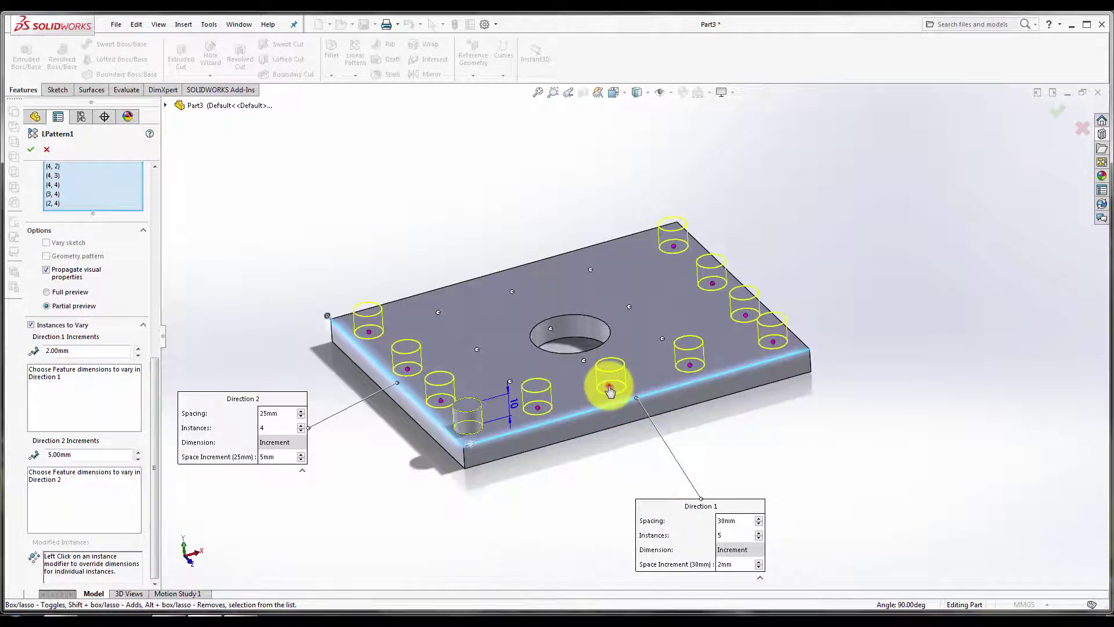
left_click(610, 390)
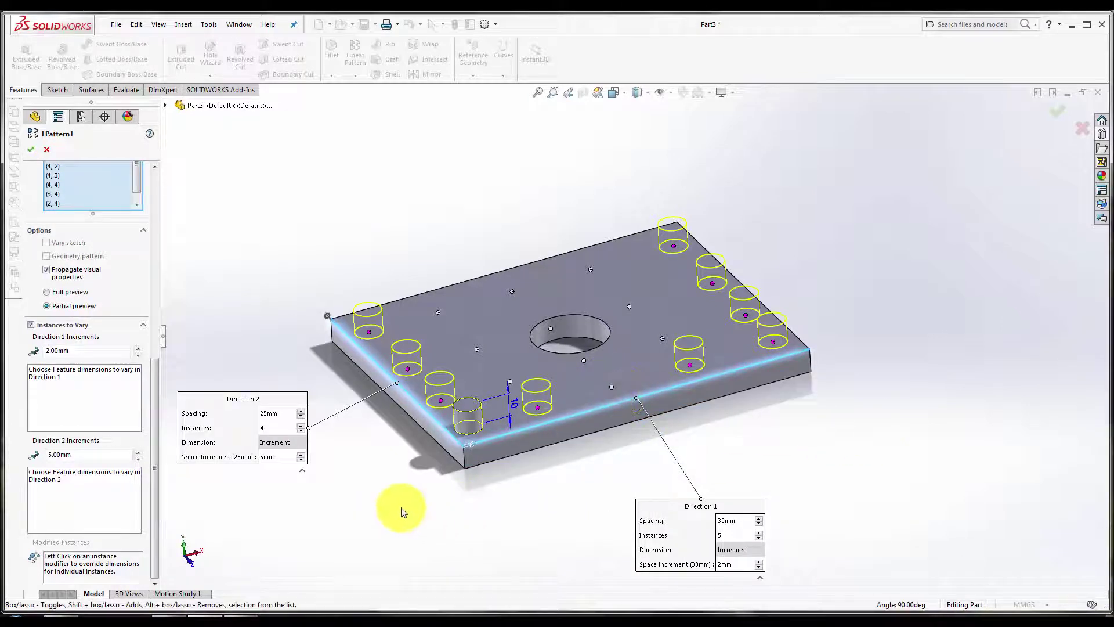
Override the Direction 1 spacing of instance (4, 1).
left_click(690, 365)
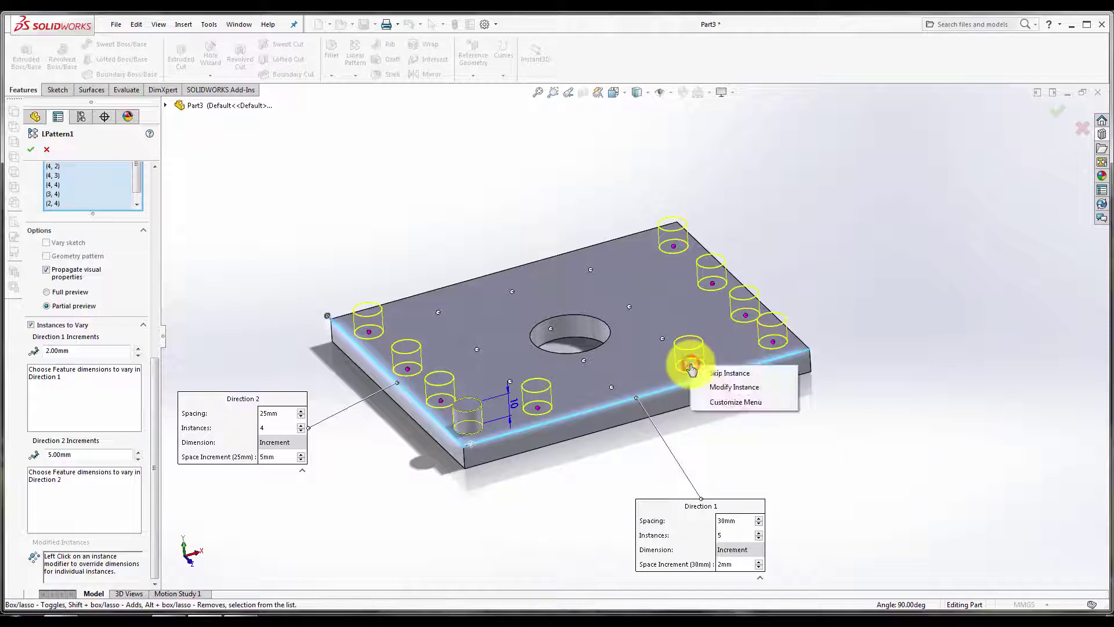
left_click(718, 393)
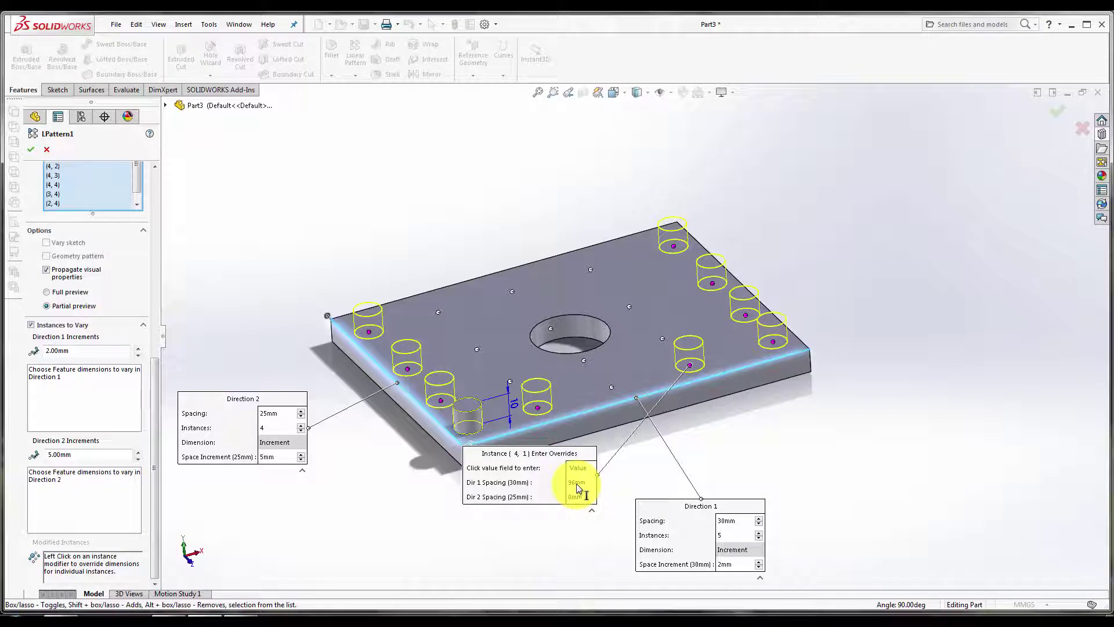
left_click(578, 486)
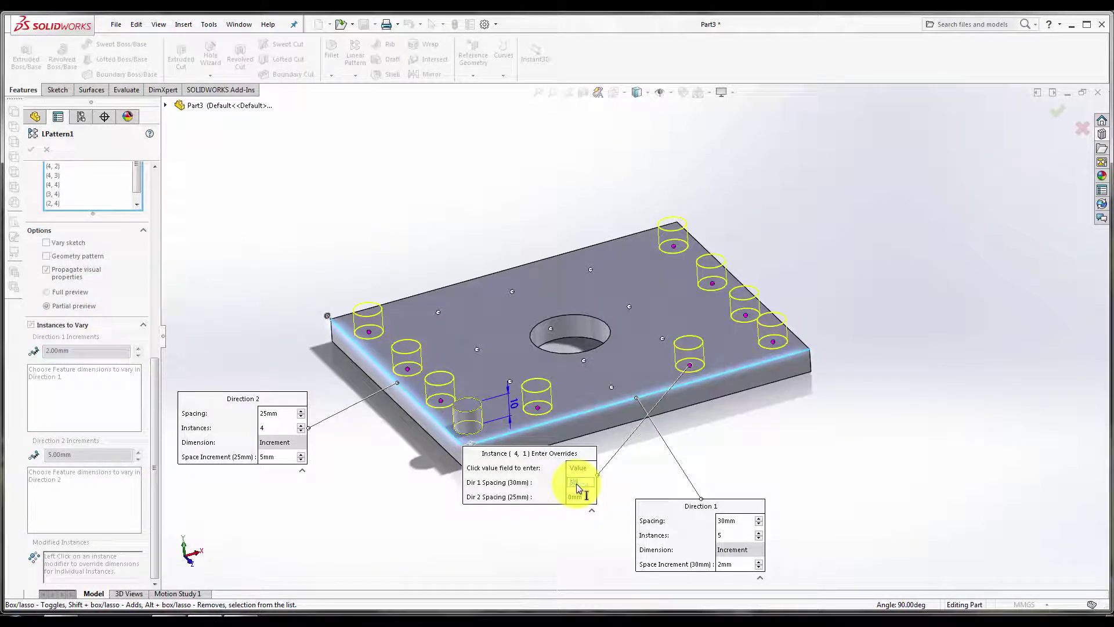
key("Return")
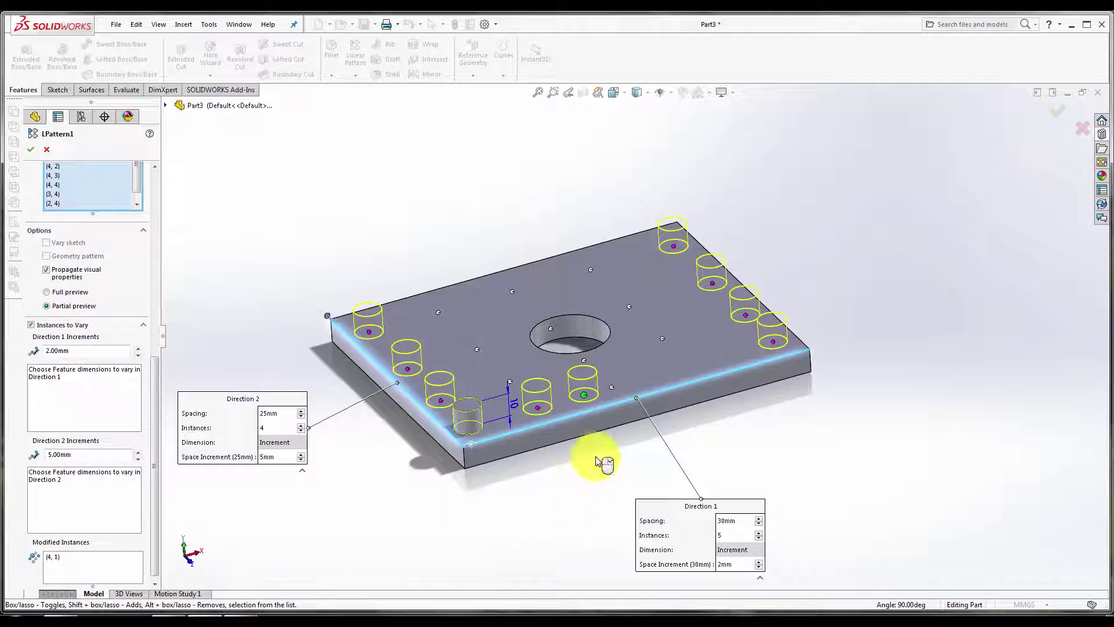
Apply the modified pattern, then delete LPattern1, leaving a single pin.
left_click(1060, 118)
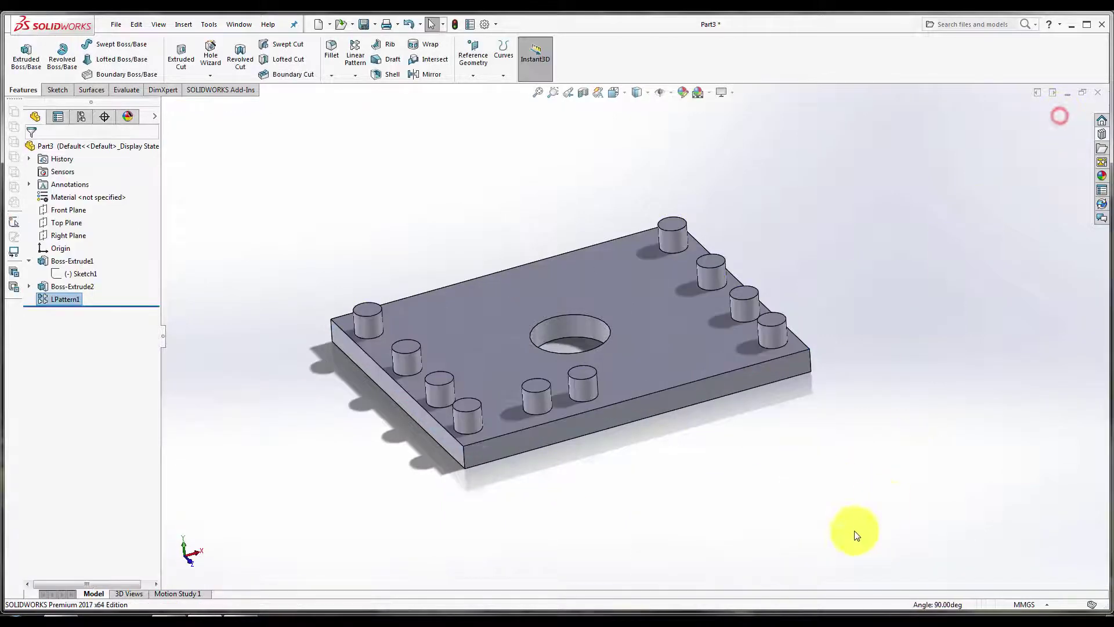
middle_click_drag(533, 344, 680, 405)
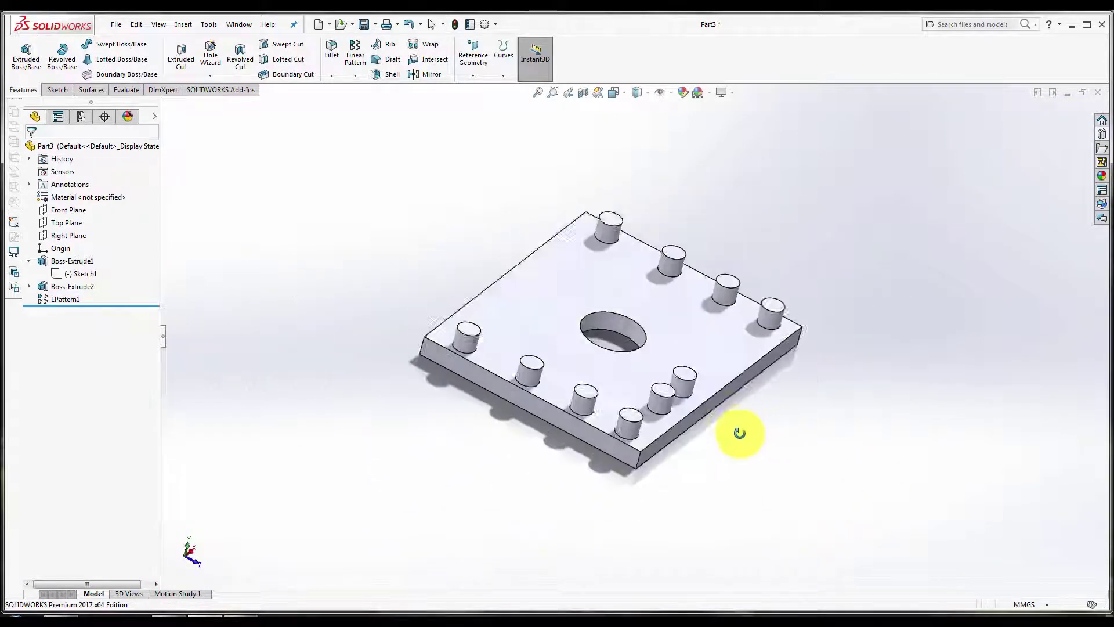
middle_click_drag(743, 423, 721, 427)
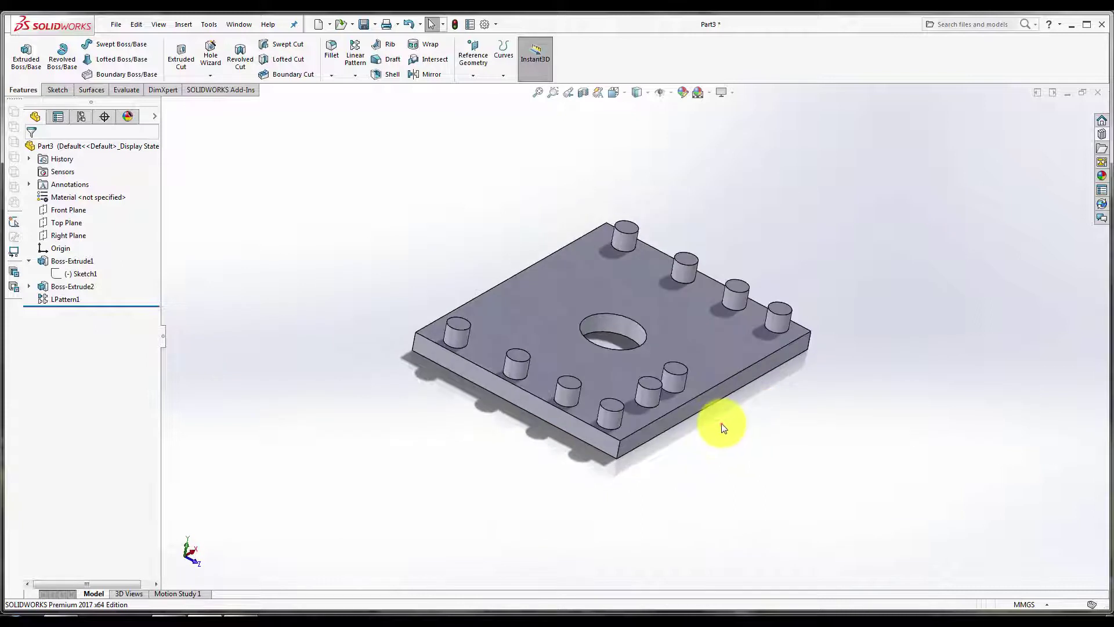
right_click(68, 300)
left_click(107, 358)
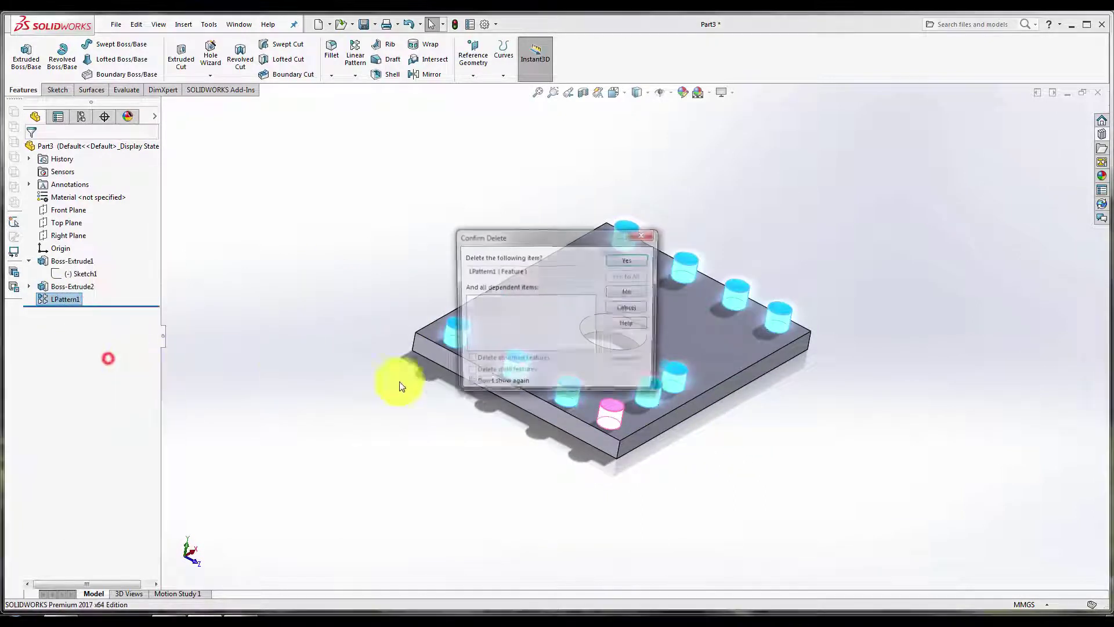
left_click(638, 260)
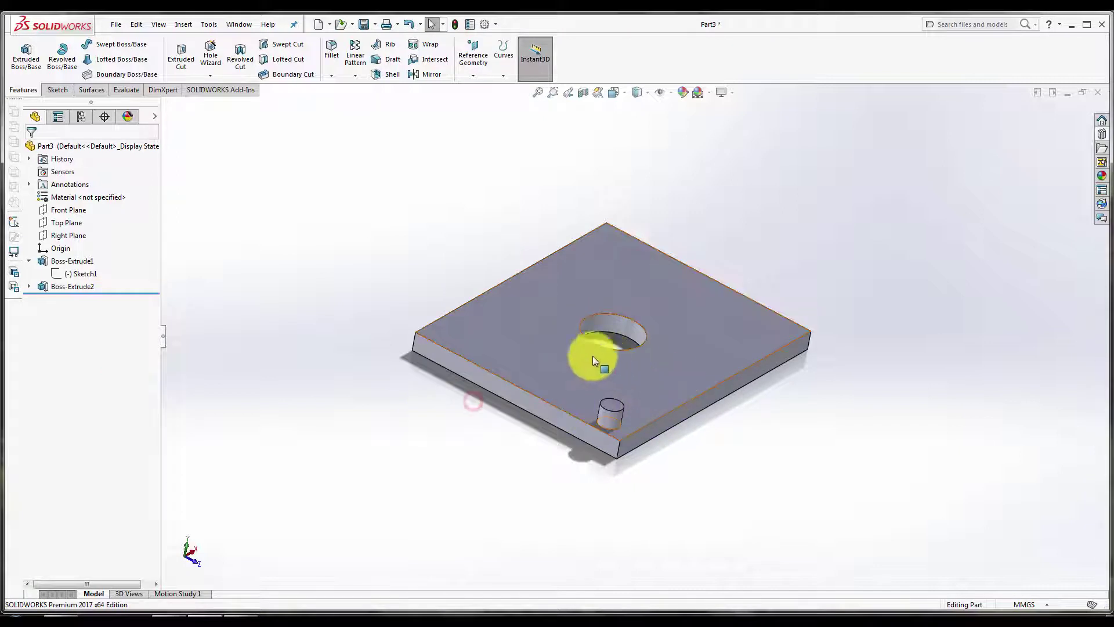
Start a circular pattern using the centre hole's inner face as the rotation axis.
left_click(355, 76)
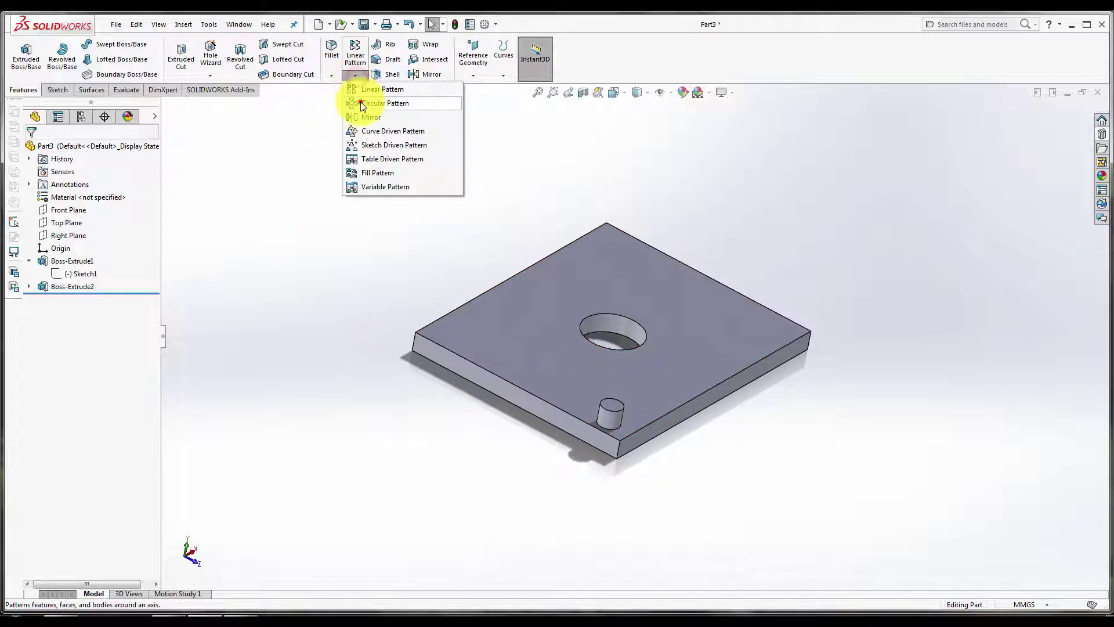
left_click(362, 105)
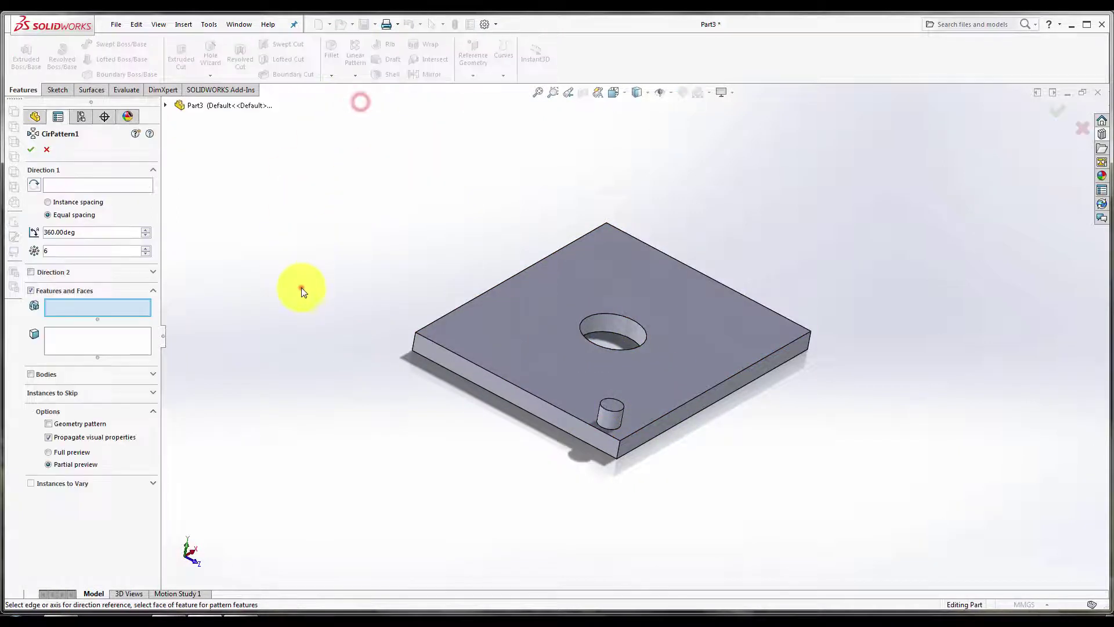
left_click(582, 323)
left_click(579, 325)
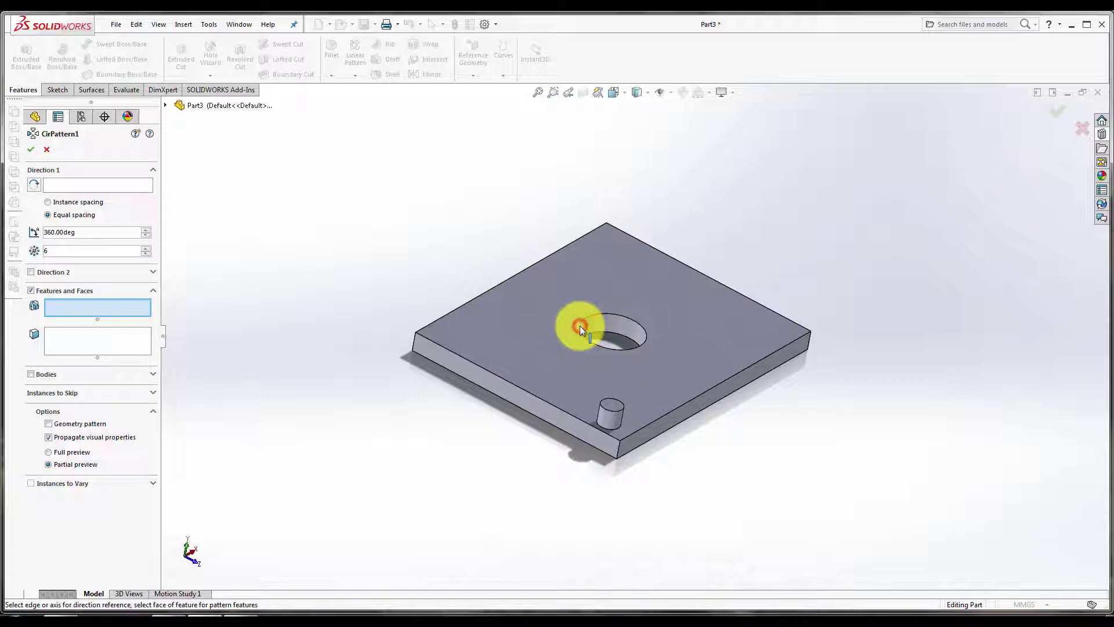
left_click(99, 185)
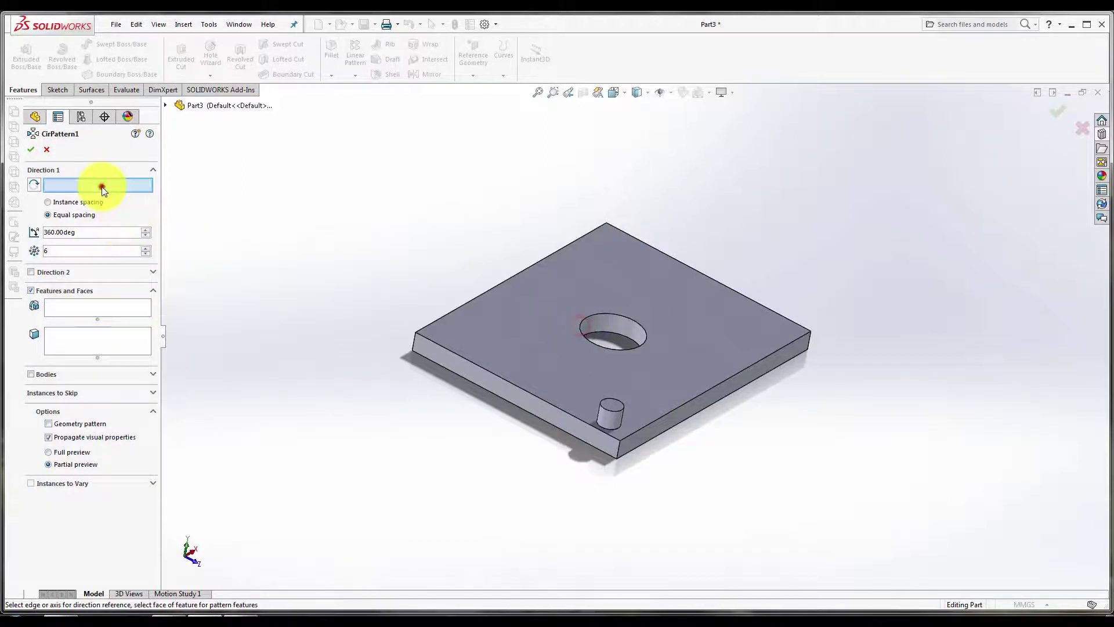
left_click(628, 327)
Pattern the pin (Boss-Extrude2) six times equally over 360° as CirPattern1.
left_click(105, 310)
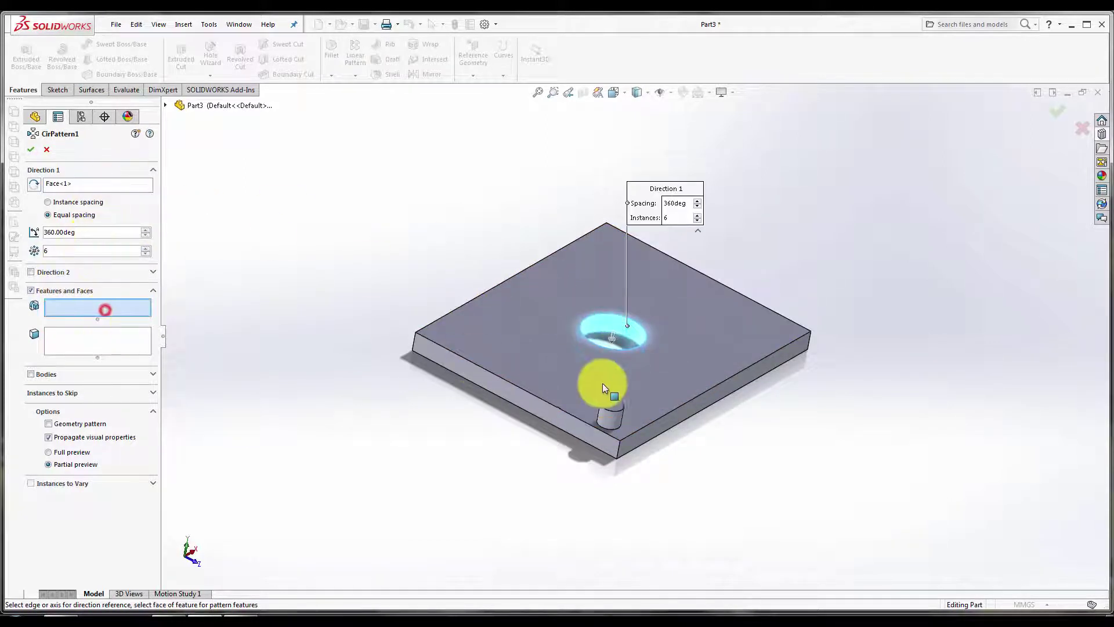
left_click(613, 416)
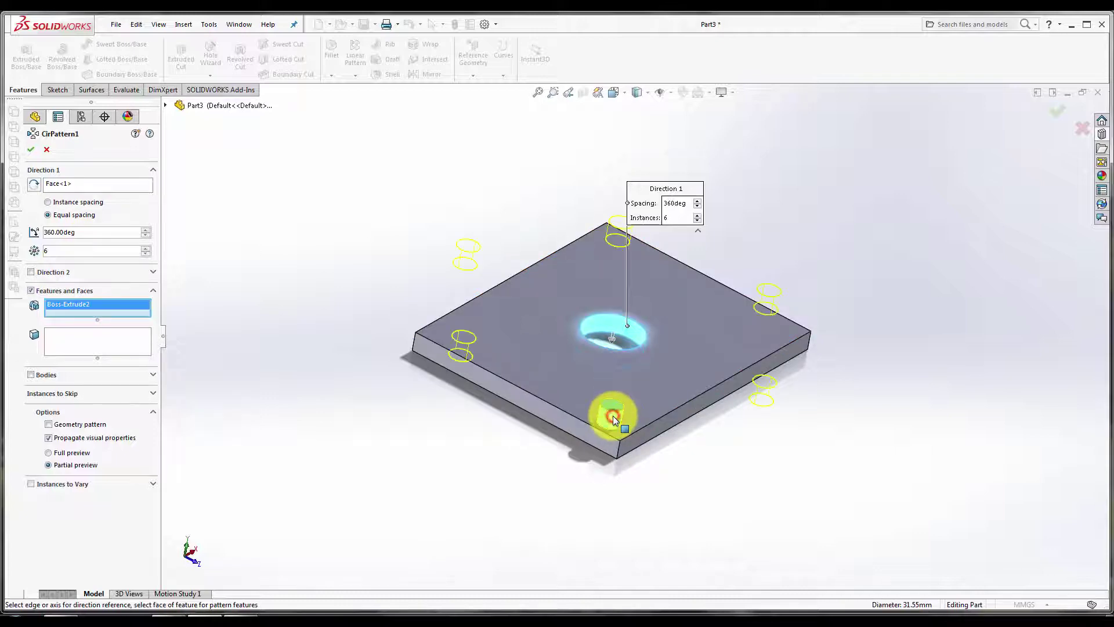
middle_click_drag(677, 353, 642, 350)
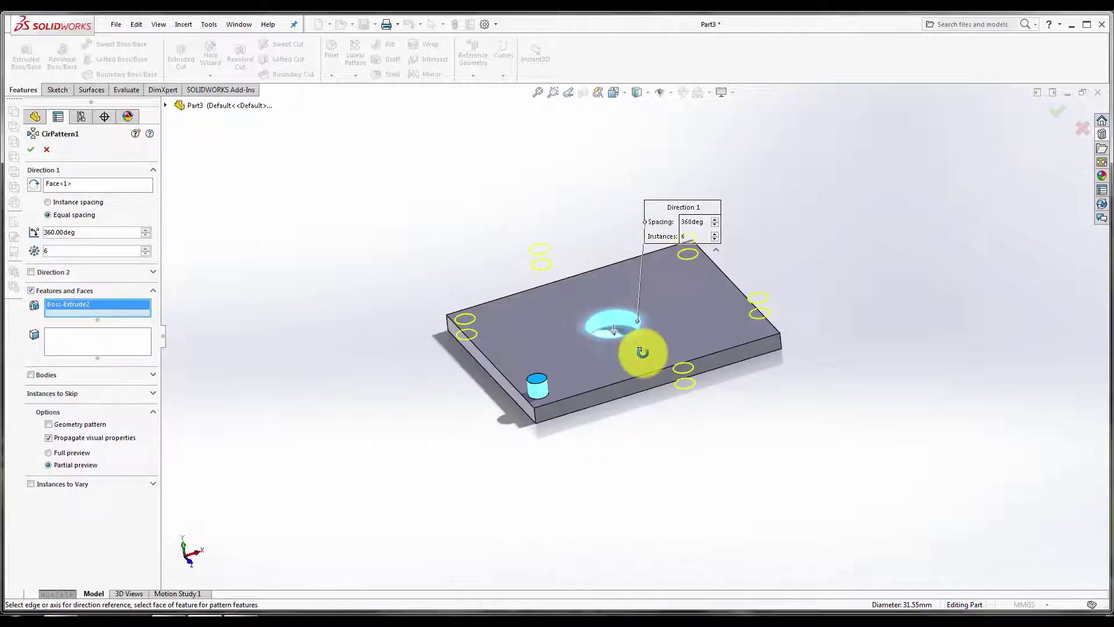
left_click(28, 151)
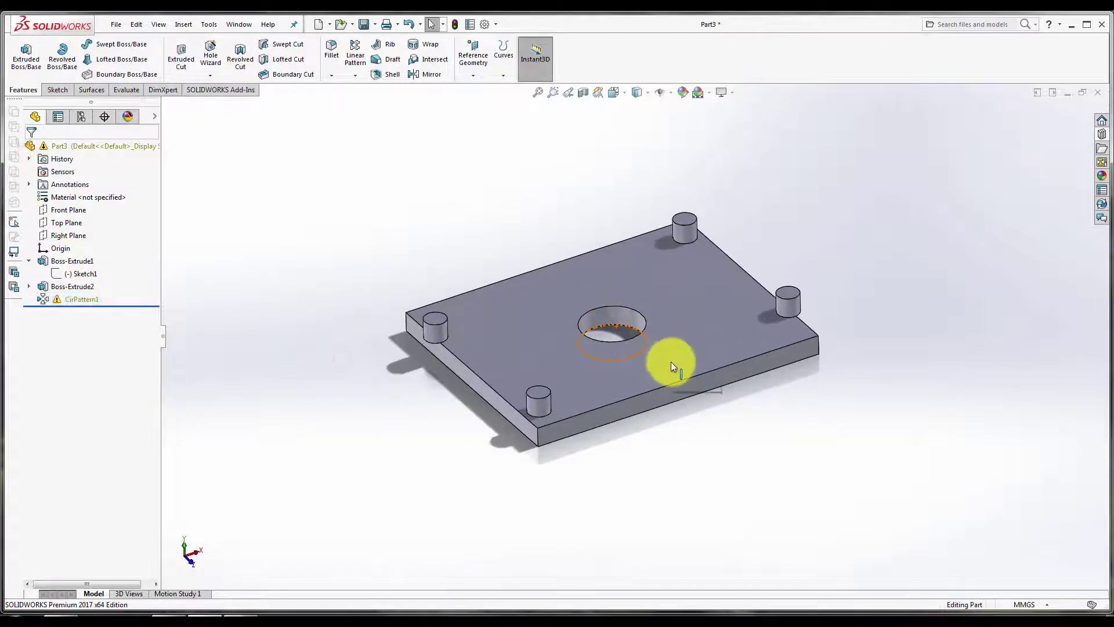
Edit CirPattern1 to skip instances (D1, 3) and (D1, 6), leaving four pins on the plate.
right_click(73, 299)
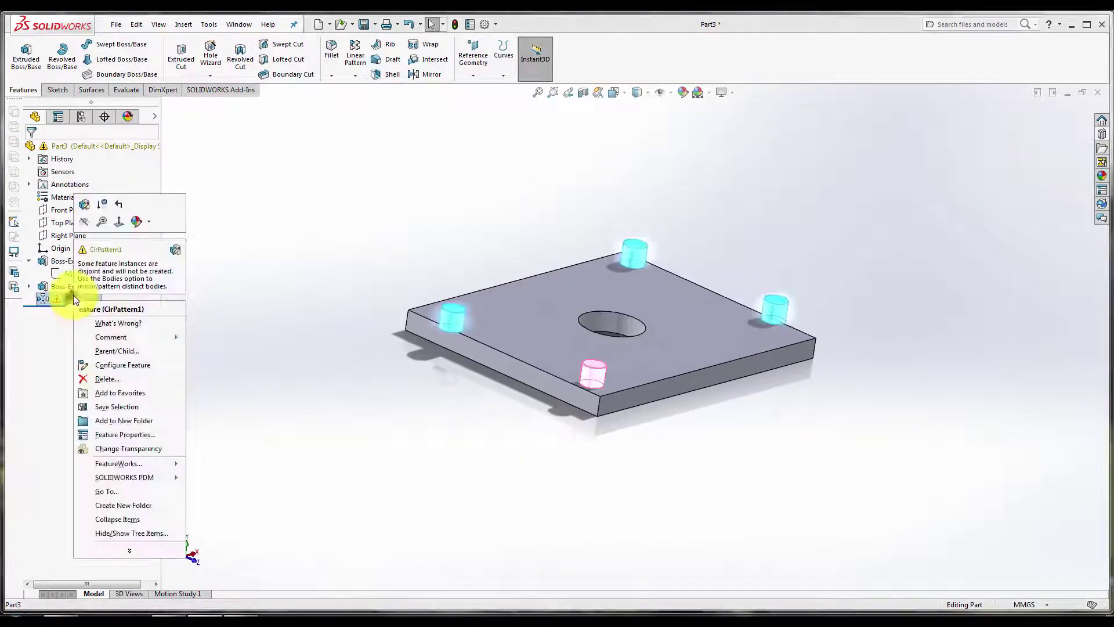
left_click(84, 203)
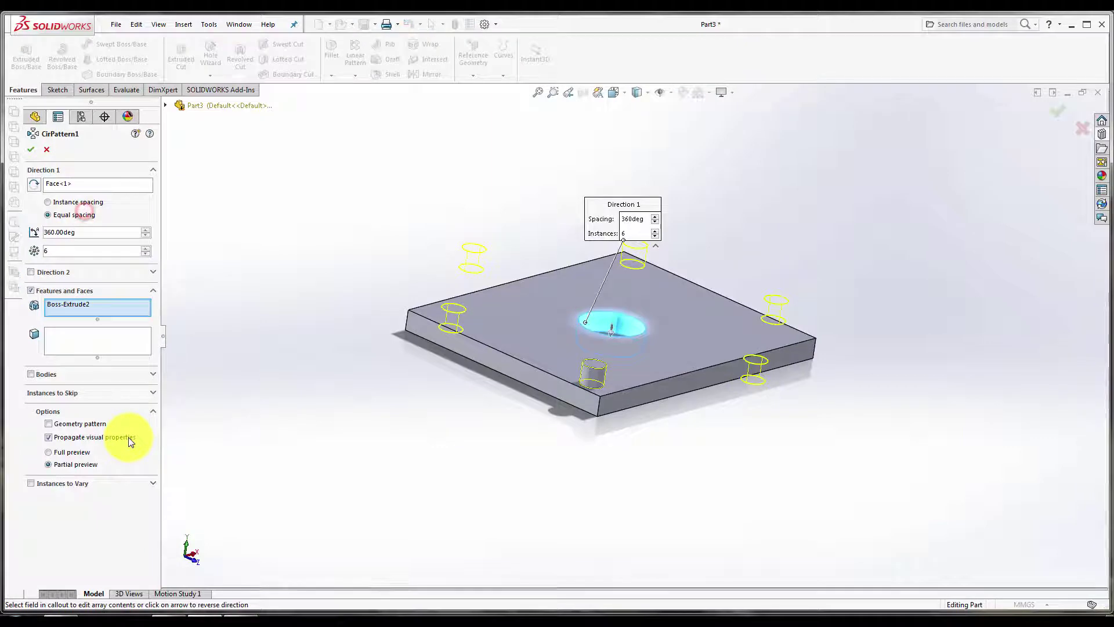
left_click(68, 393)
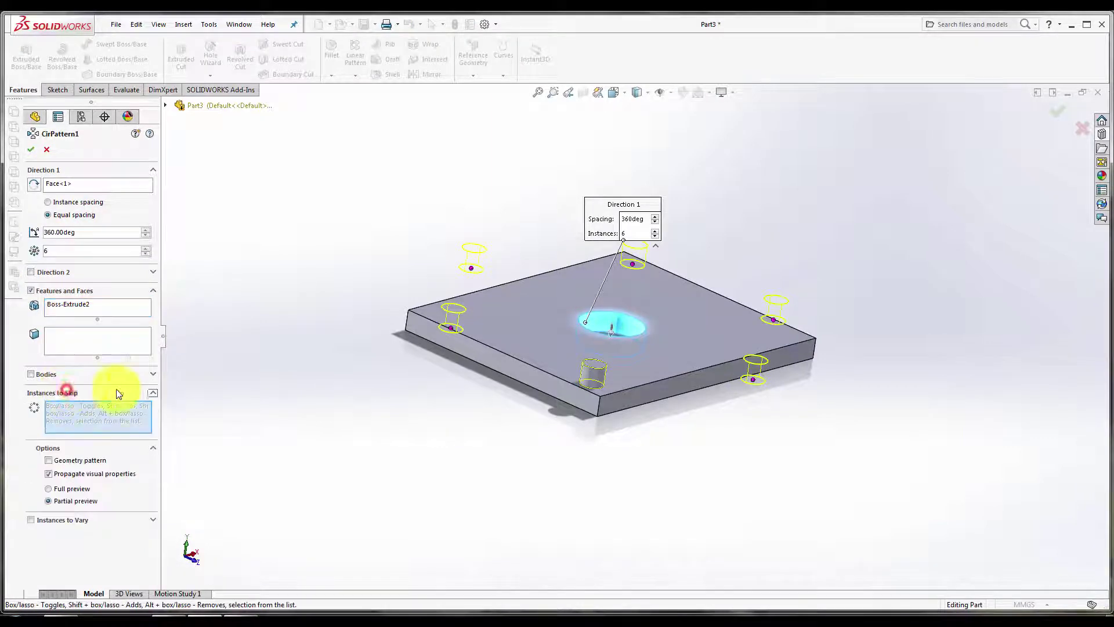
left_click(471, 268)
middle_click_drag(654, 418, 510, 390)
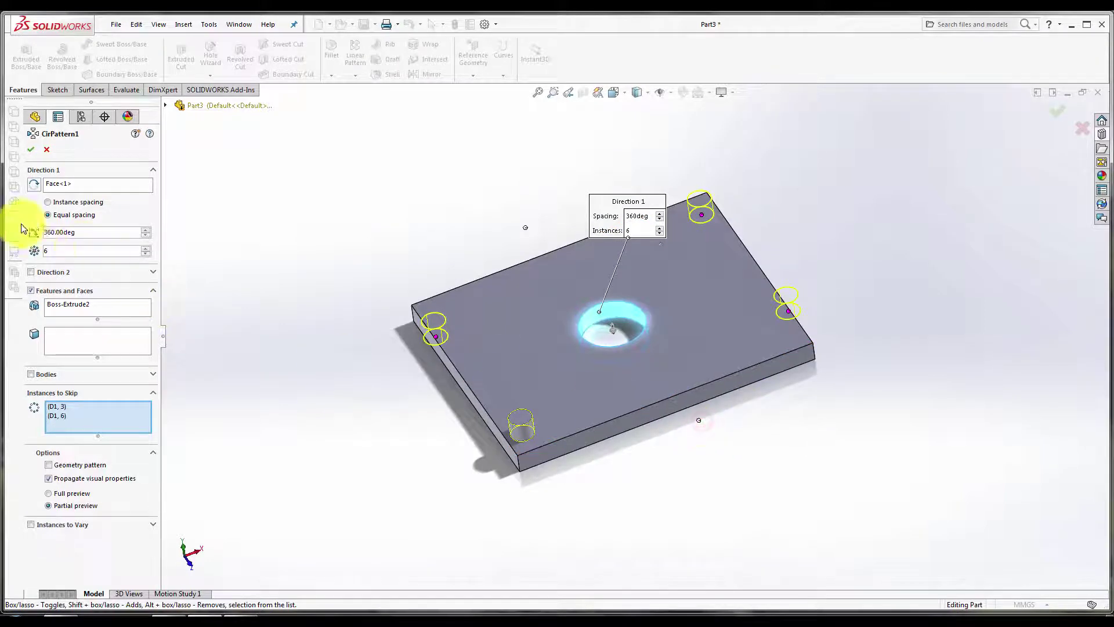
left_click(34, 150)
mouse_move(415, 415)
middle_mouse_down()
mouse_move(430, 381)
mouse_move(650, 324)
mouse_move(647, 373)
mouse_move(666, 378)
mouse_move(216, 340)
middle_mouse_up()
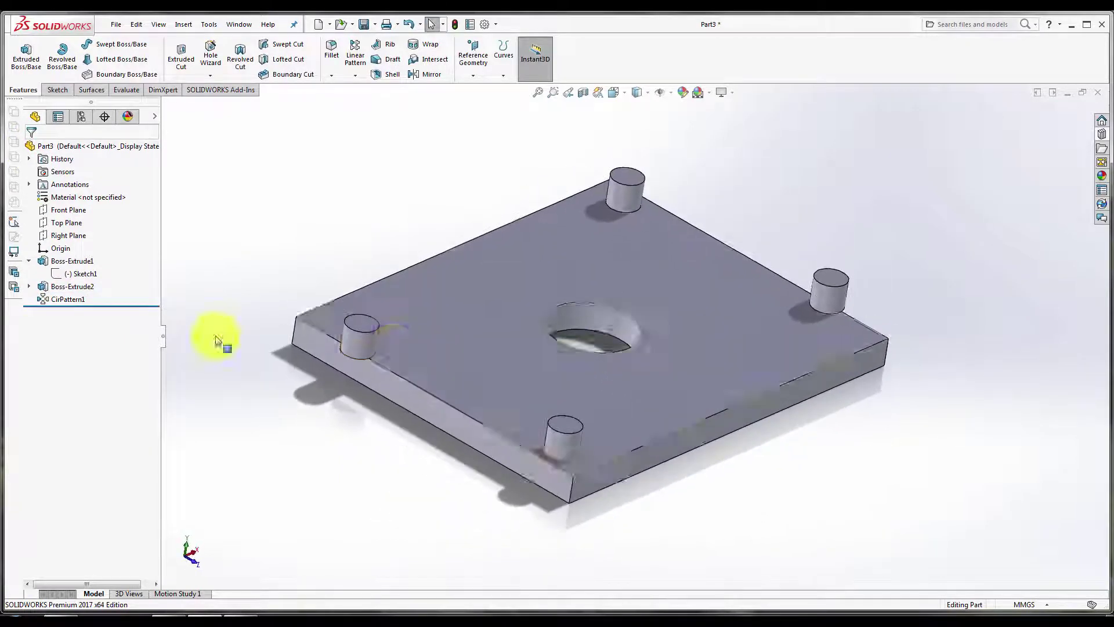
Enable Instances to Vary on CirPattern1 and give instance (D1, 2) its own spacing override.
right_click(55, 300)
left_click(61, 278)
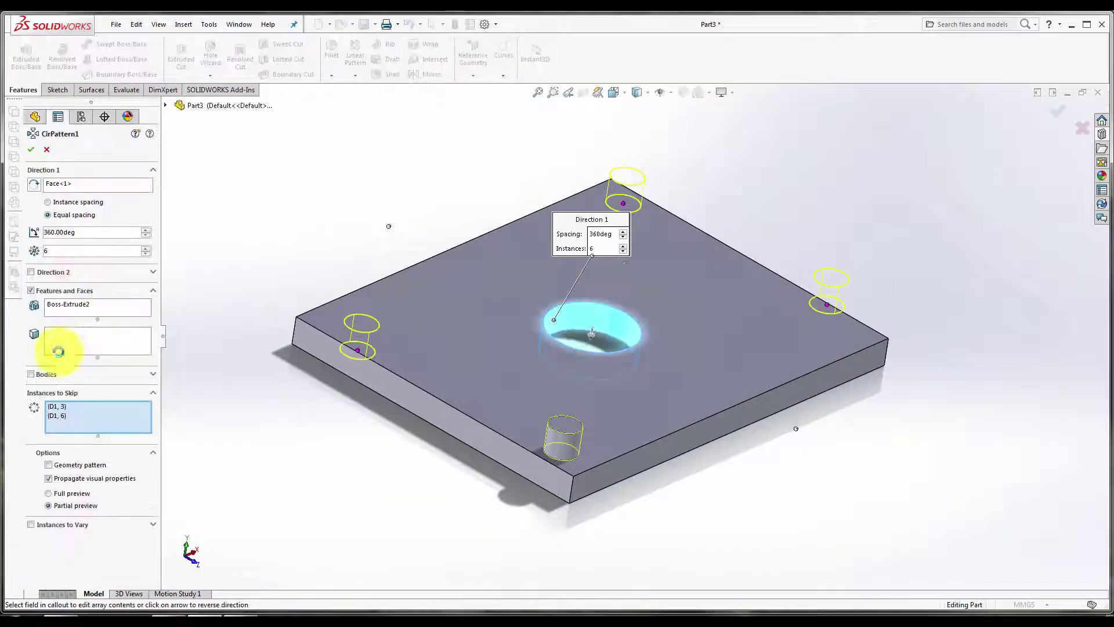
left_click(32, 525)
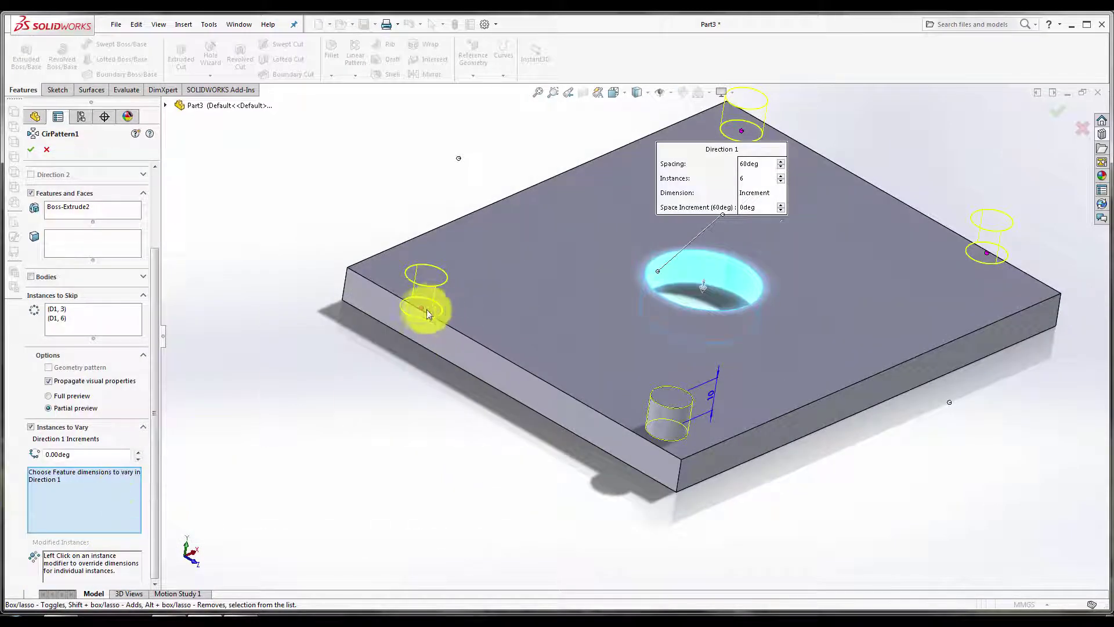
right_click(421, 309)
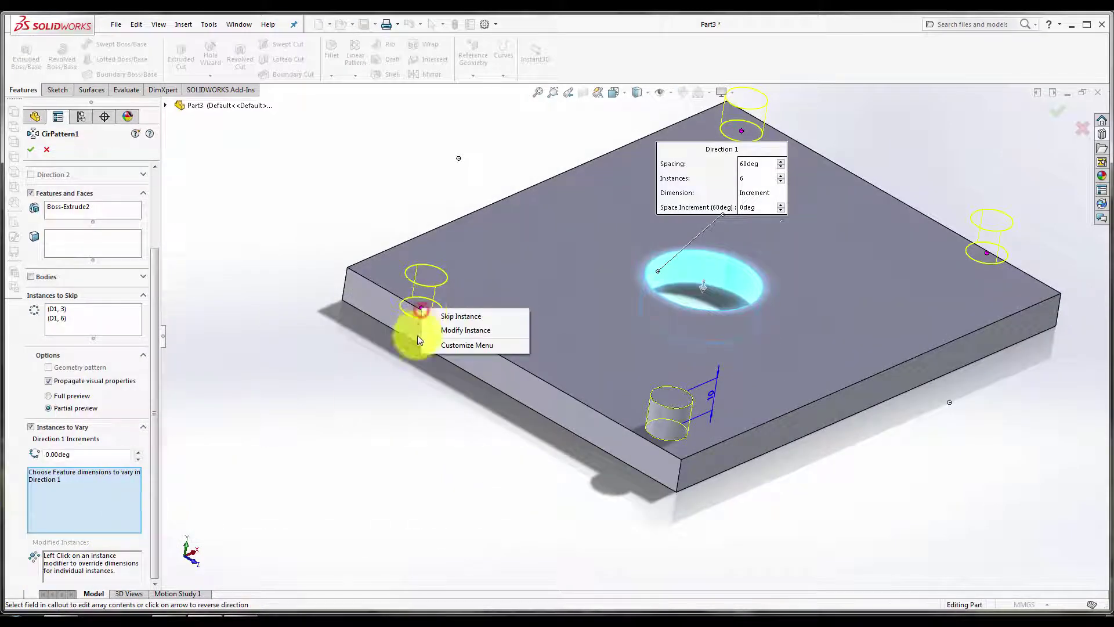
left_click(458, 330)
left_click(813, 317)
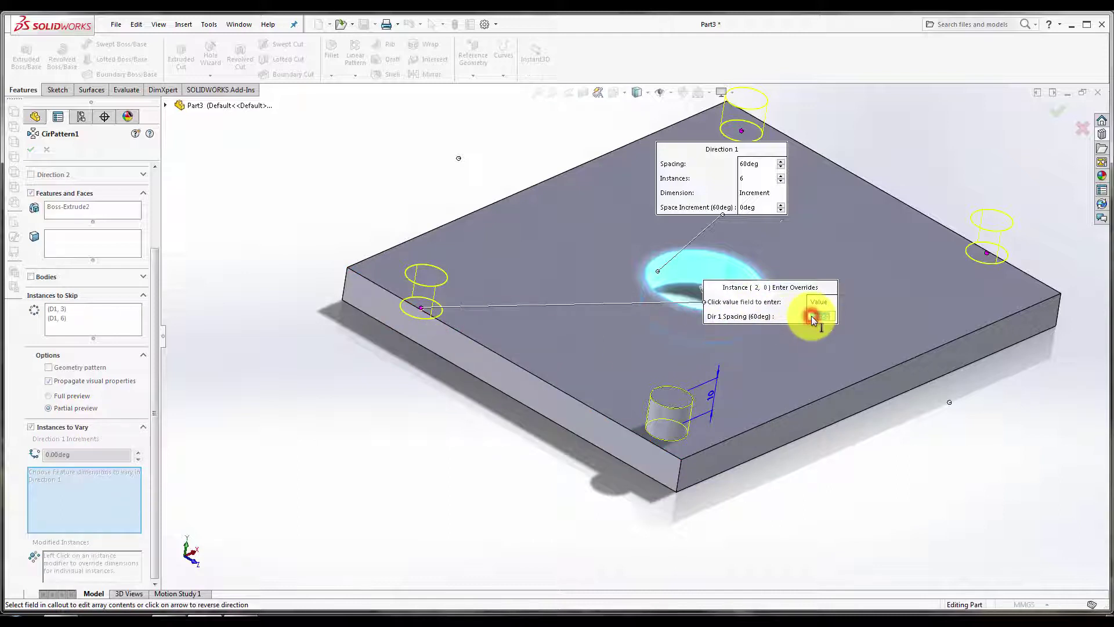
key("Return")
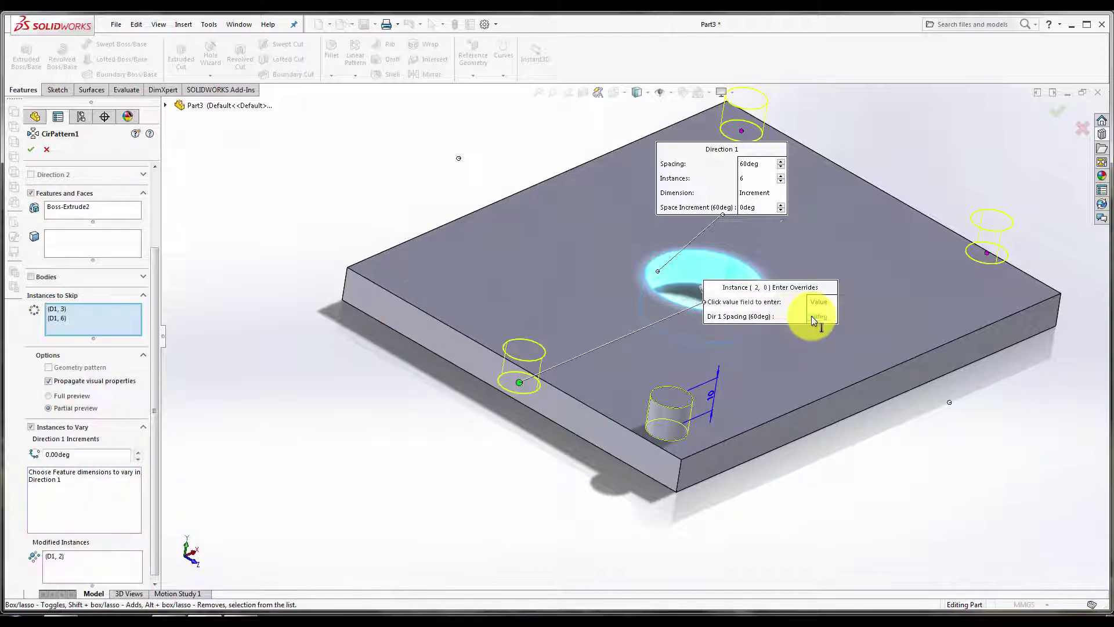
Revise the spacing override of instance (D1, 2) and accept the edited pattern.
right_click(520, 383)
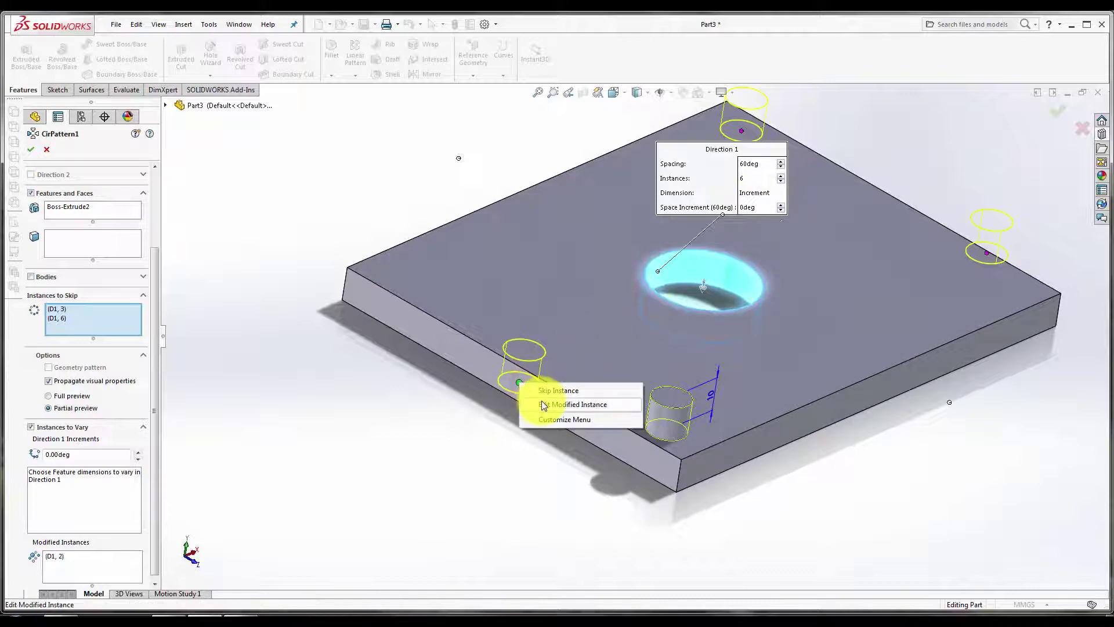
left_click(543, 405)
left_click(810, 317)
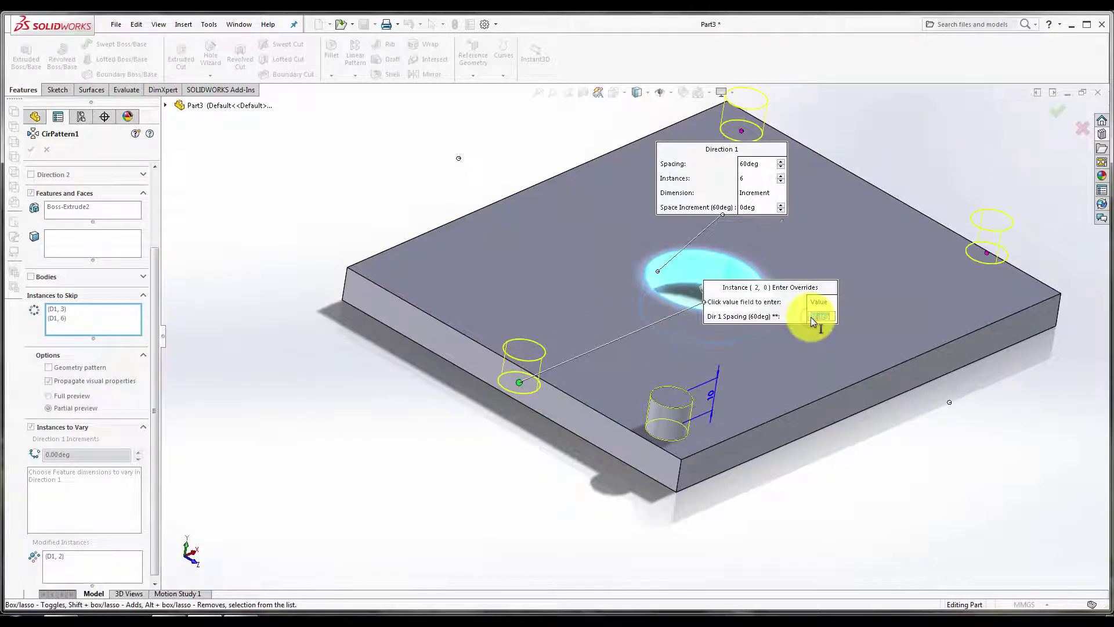
key("Return")
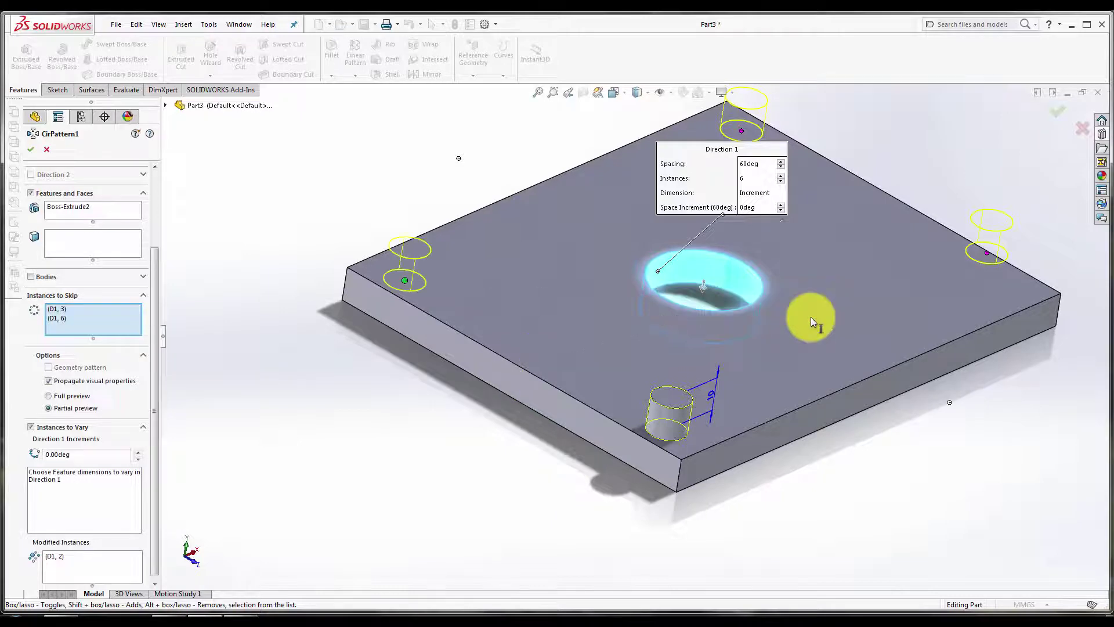
left_click(32, 152)
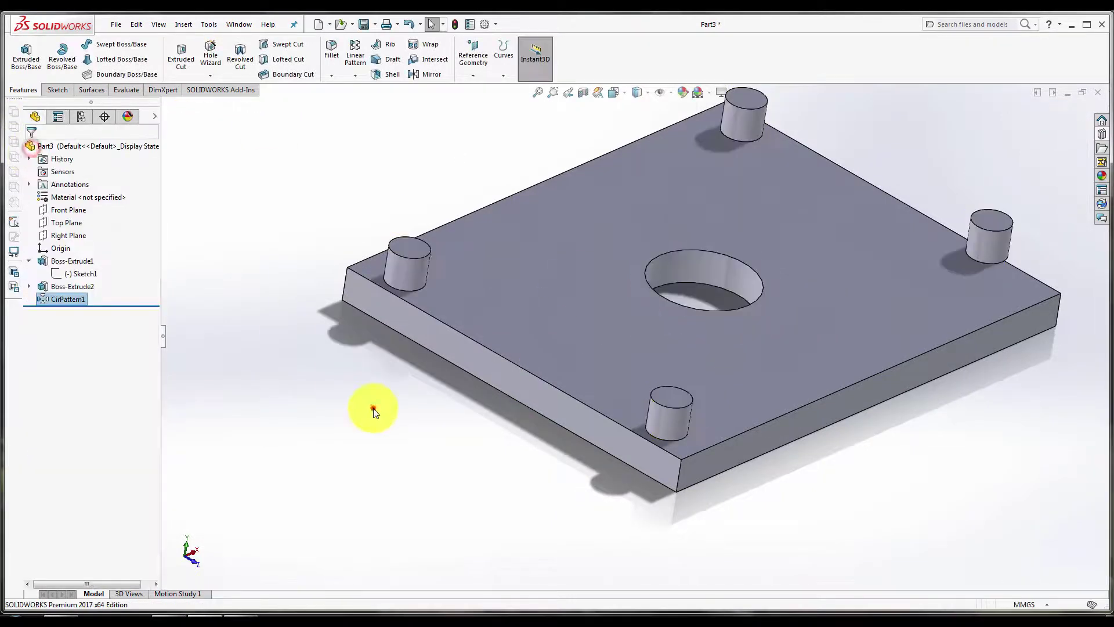
scroll(373, 411, "up", 3)
mouse_move(490, 455)
middle_mouse_down()
mouse_move(721, 418)
mouse_move(656, 461)
mouse_move(677, 455)
middle_mouse_up()
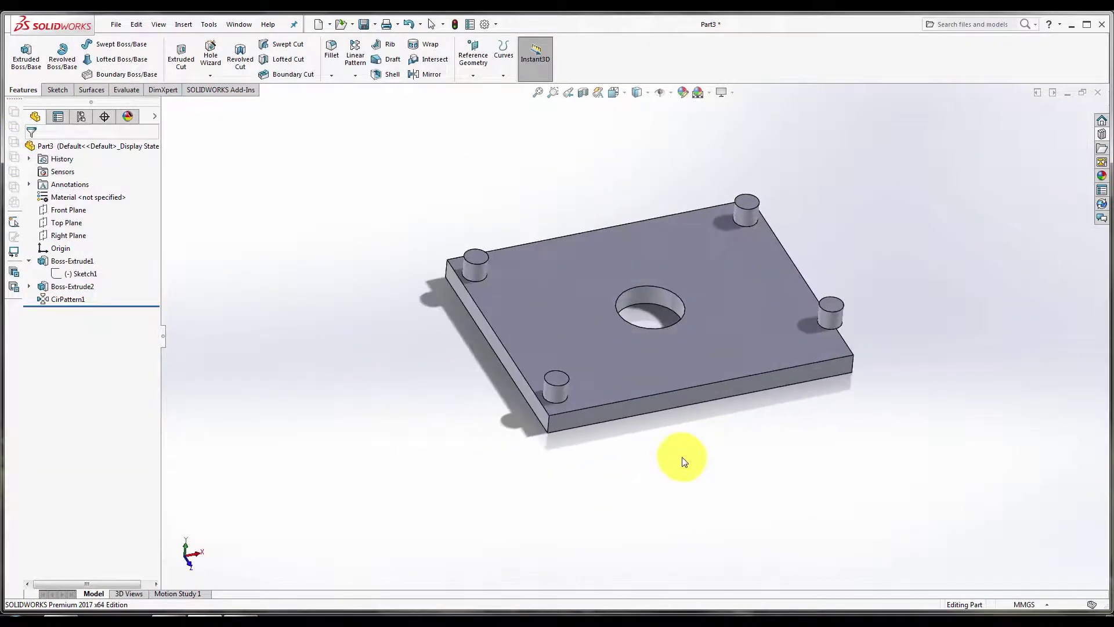